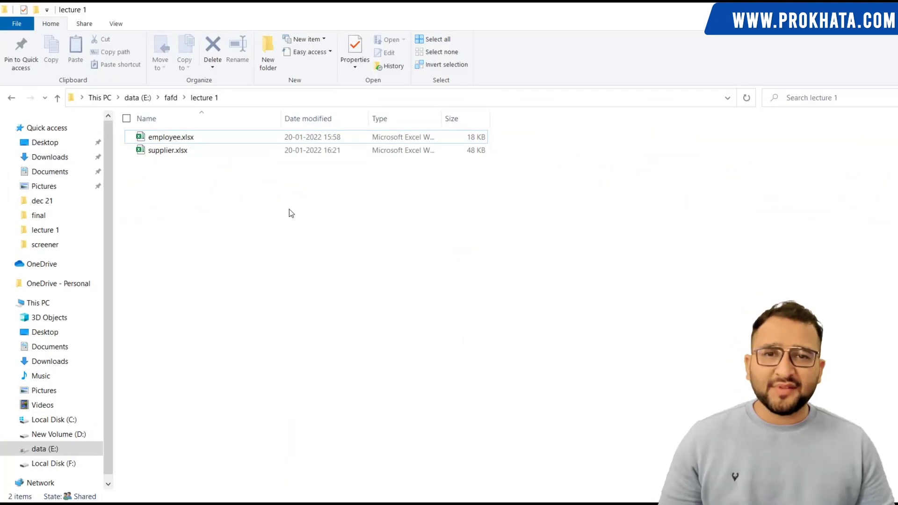
Switch to employee.xlsx and review the EMP_NAME, ADDRESS, CITY, ZIP and MOB_NO column headings
{"action": "key", "text": "alt+Tab"}
{"action": "key", "text": "alt+Tab"}
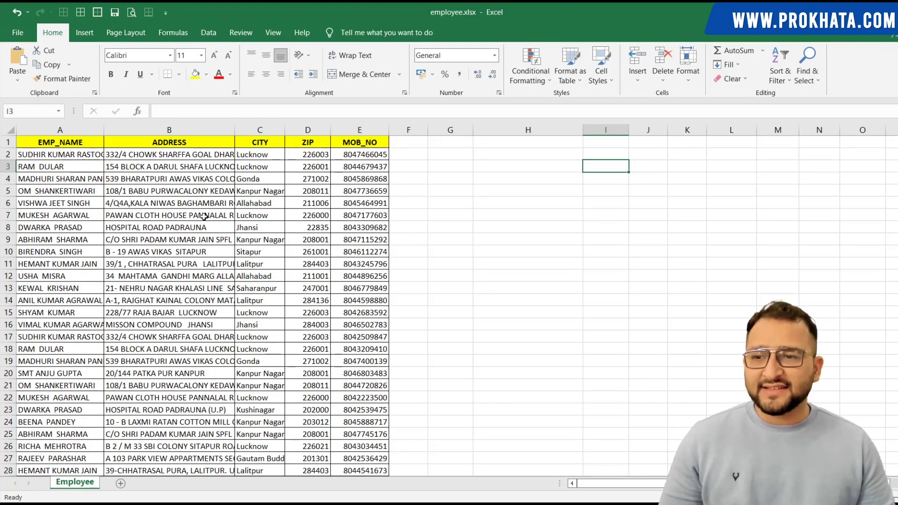
{"action": "scroll", "coordinate": [270, 243], "scroll_direction": "up", "scroll_amount": 2}
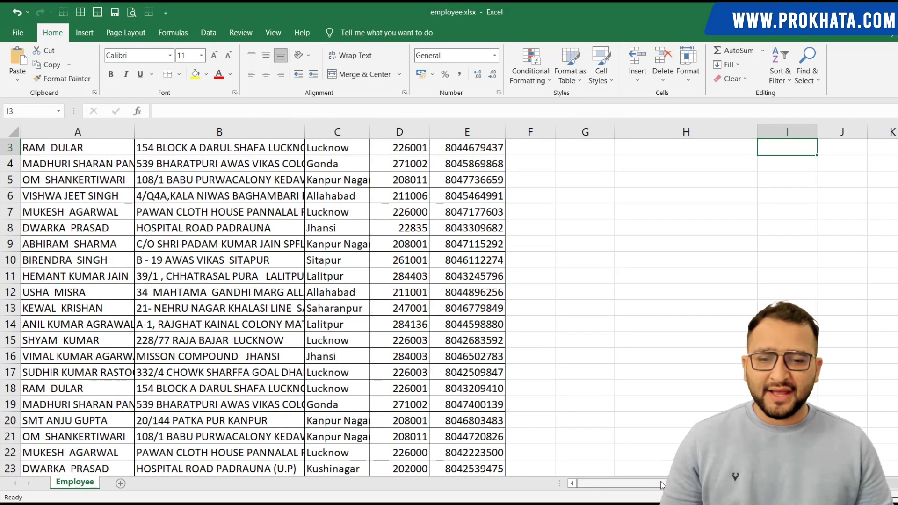
{"action": "scroll", "coordinate": [86, 233], "scroll_direction": "up", "scroll_amount": 1}
{"action": "left_click", "coordinate": [90, 150]}
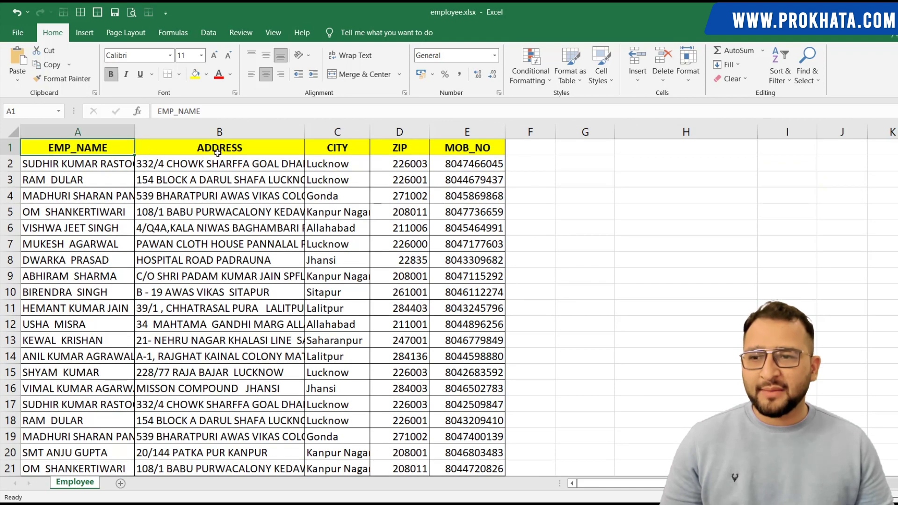
{"action": "left_click", "coordinate": [151, 153]}
{"action": "left_click", "coordinate": [327, 153]}
{"action": "left_click", "coordinate": [409, 148]}
{"action": "left_click", "coordinate": [472, 155]}
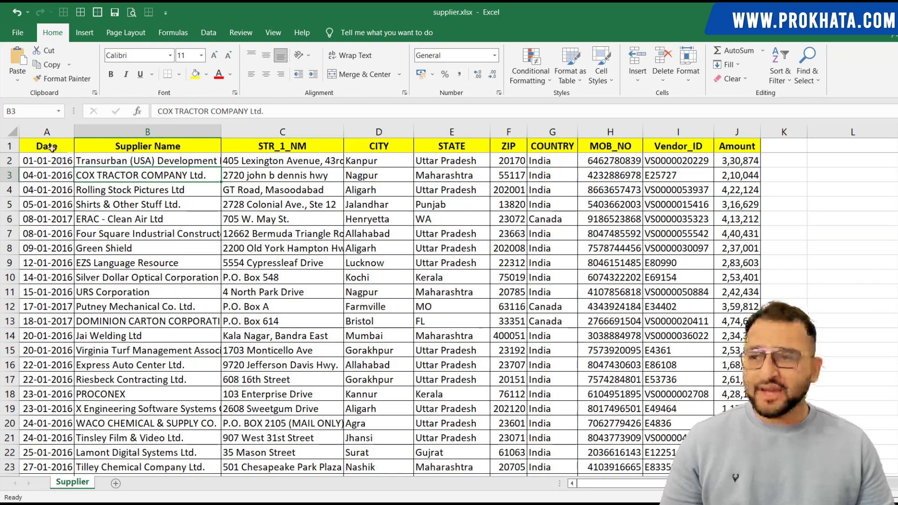
{"action": "left_click", "coordinate": [64, 149]}
{"action": "left_click", "coordinate": [108, 152]}
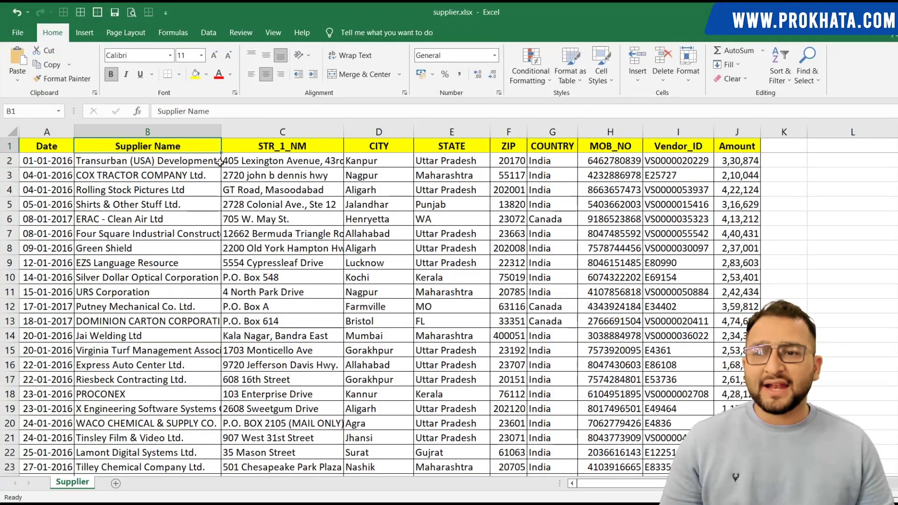
{"action": "left_click", "coordinate": [312, 147]}
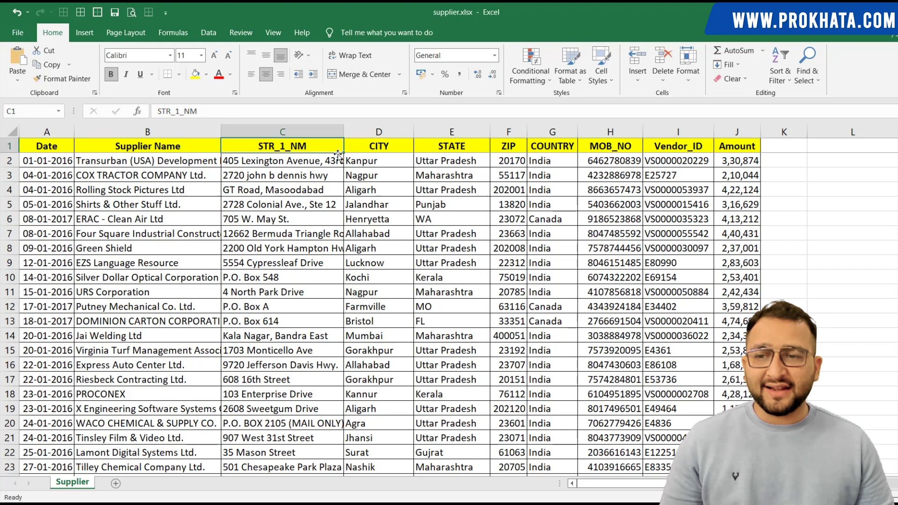
{"action": "left_click", "coordinate": [404, 153]}
{"action": "left_click", "coordinate": [482, 151]}
{"action": "left_click", "coordinate": [508, 147]}
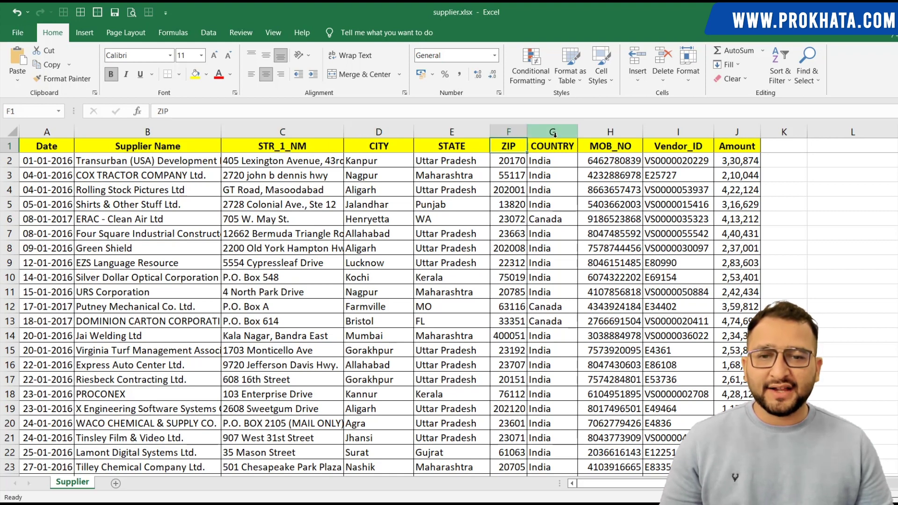
{"action": "left_click", "coordinate": [705, 148]}
{"action": "left_click", "coordinate": [736, 160]}
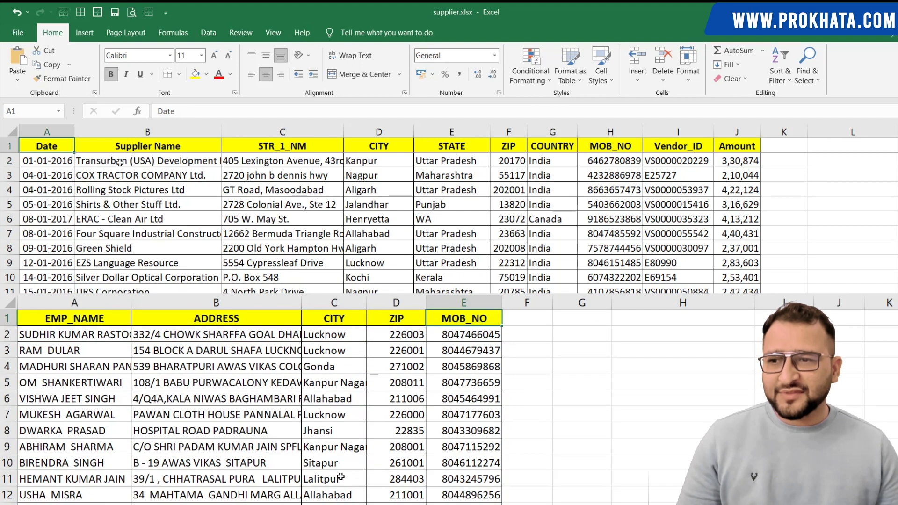
{"action": "left_click_drag", "start_coordinate": [114, 166], "coordinate": [136, 152]}
{"action": "left_click", "coordinate": [326, 145]}
{"action": "left_click", "coordinate": [417, 159]}
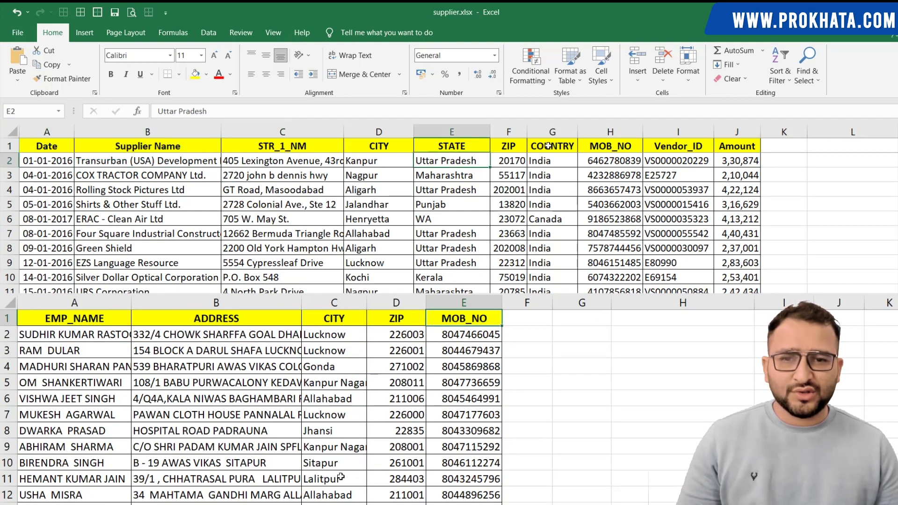
{"action": "left_click", "coordinate": [549, 146]}
{"action": "left_click", "coordinate": [613, 144]}
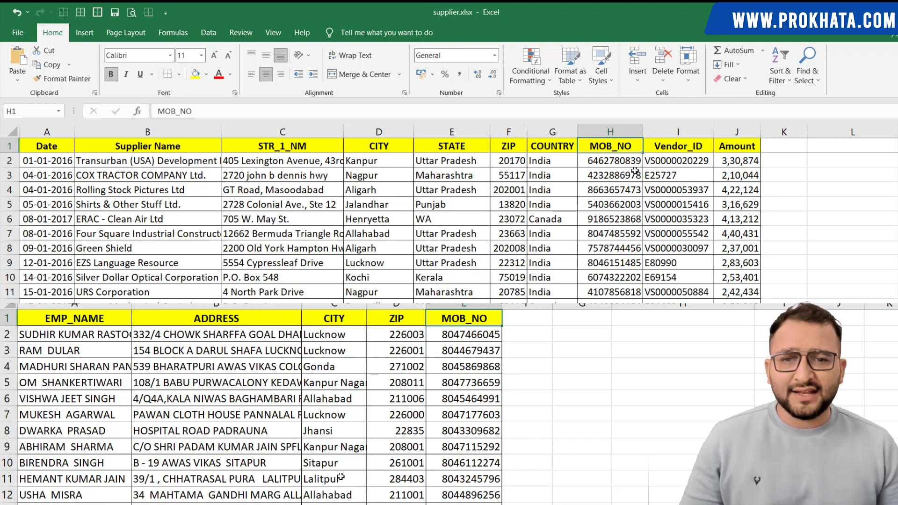
{"action": "left_click_drag", "start_coordinate": [626, 161], "coordinate": [627, 263]}
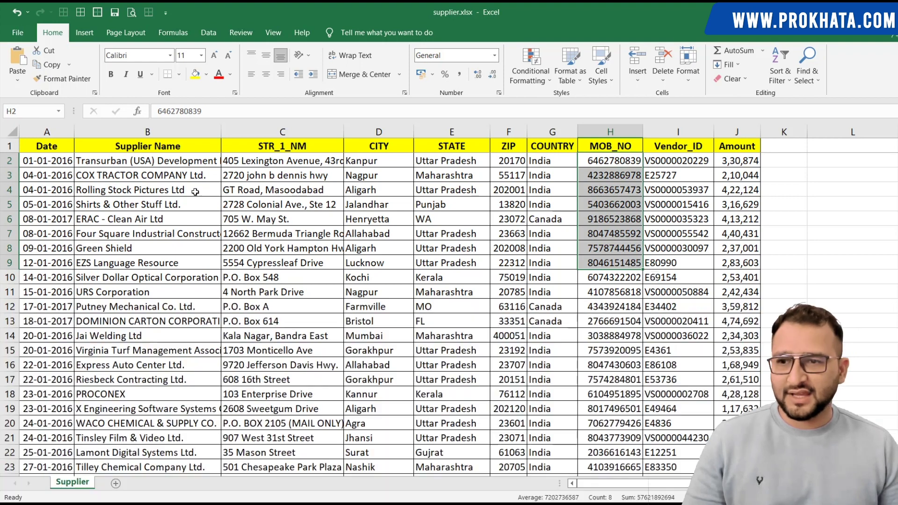
{"action": "key", "text": "alt+Tab"}
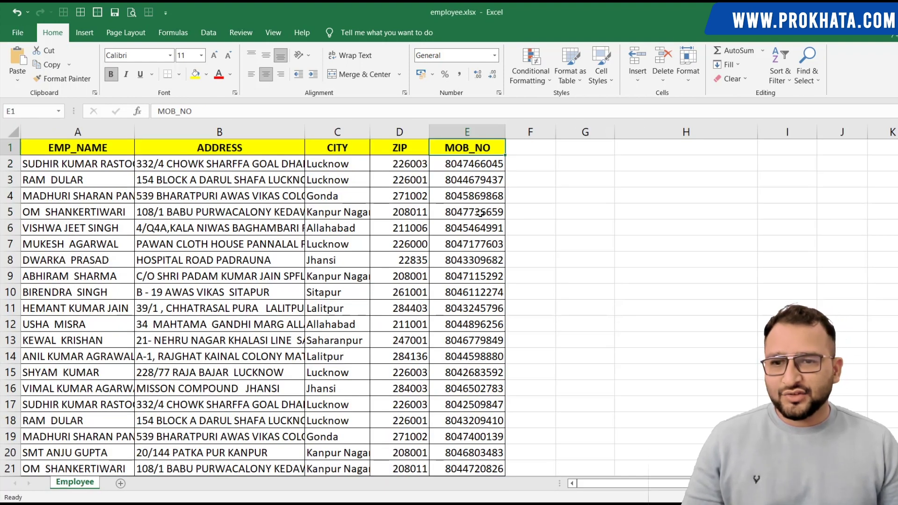
{"action": "key", "text": "alt+Tab"}
{"action": "left_click", "coordinate": [770, 164]}
{"action": "left_click", "coordinate": [611, 160]}
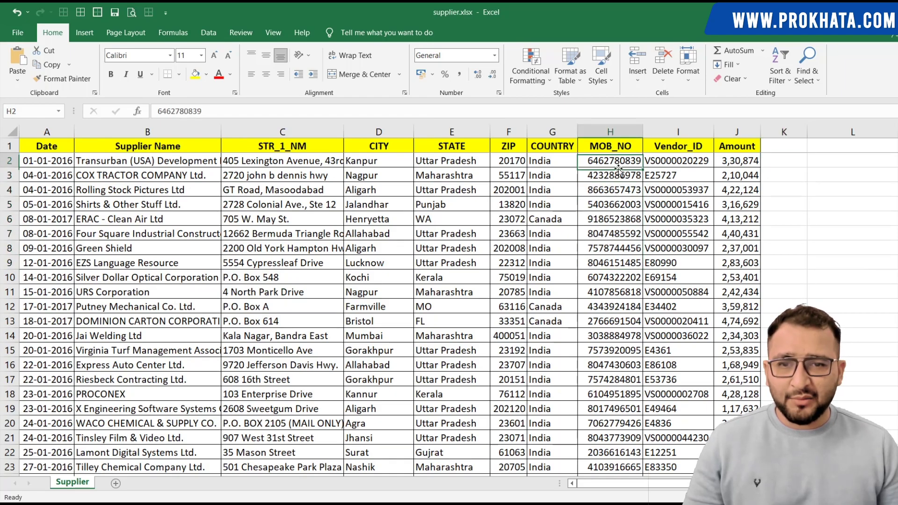
{"action": "scroll", "coordinate": [655, 285], "scroll_direction": "down", "scroll_amount": 5}
{"action": "scroll", "coordinate": [655, 285], "scroll_direction": "down", "scroll_amount": 6}
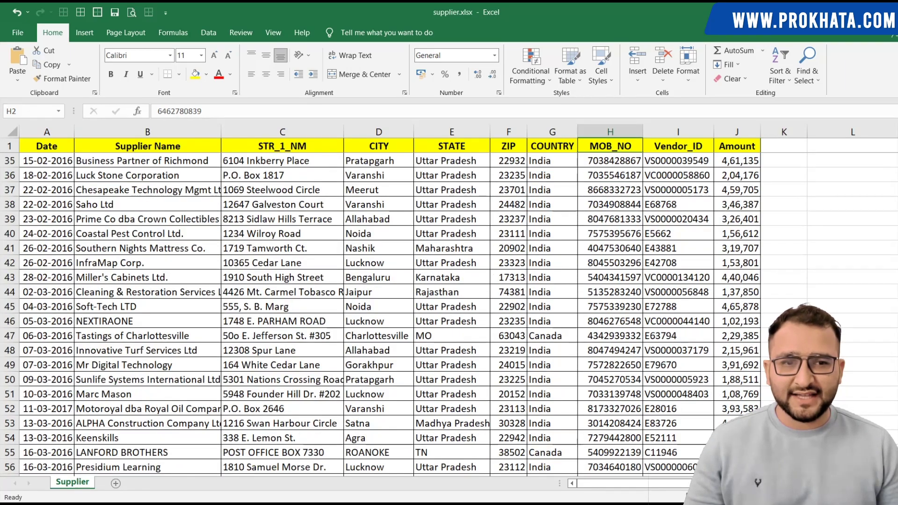
{"action": "scroll", "coordinate": [655, 285], "scroll_direction": "down", "scroll_amount": 1}
{"action": "scroll", "coordinate": [655, 285], "scroll_direction": "down", "scroll_amount": 15}
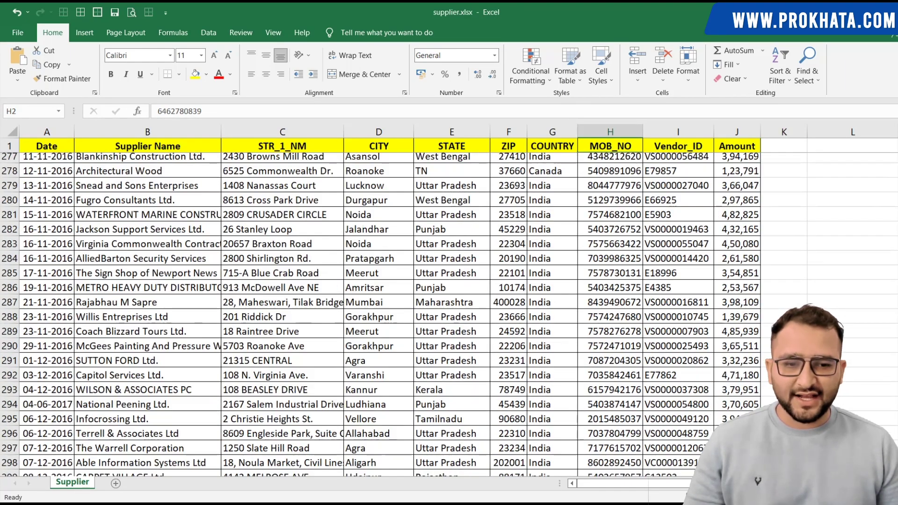
{"action": "scroll", "coordinate": [655, 285], "scroll_direction": "up", "scroll_amount": 10}
{"action": "scroll", "coordinate": [655, 285], "scroll_direction": "up", "scroll_amount": 20}
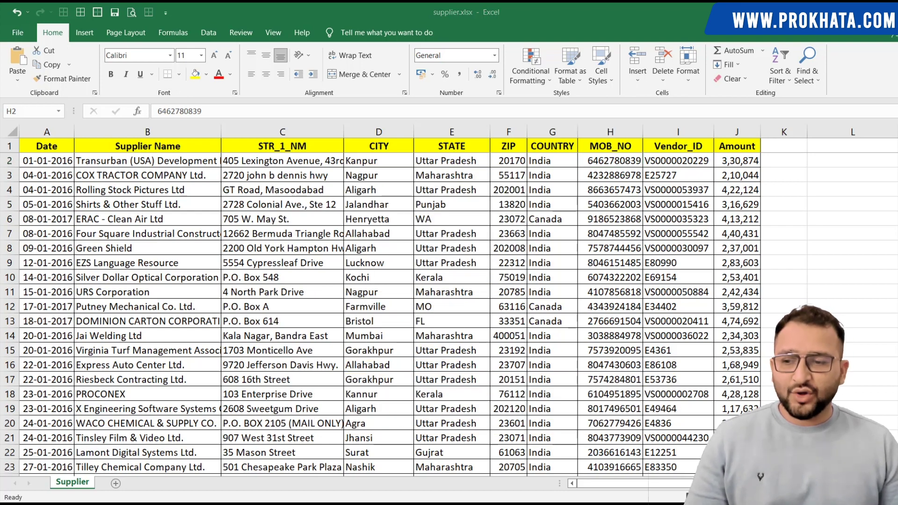
Search Windows for 'idea' and start the CaseWare IDEA application
{"action": "key", "text": "super+s"}
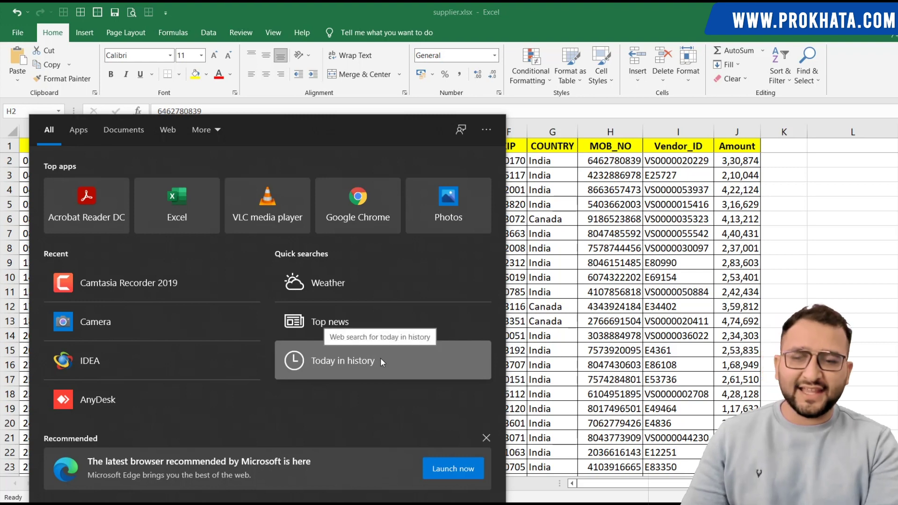
{"action": "type", "text": "idea"}
{"action": "key", "text": "Return"}
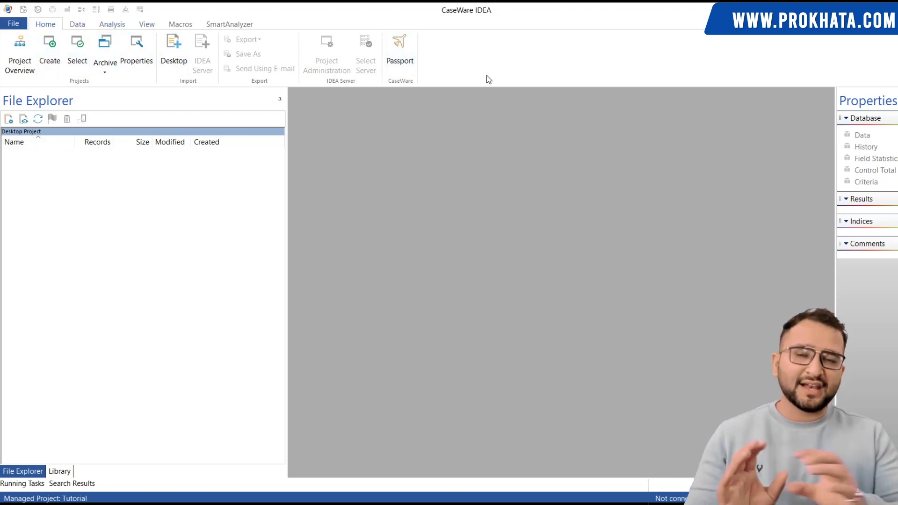
Look through the Data, Analysis, View and Macros ribbon tabs, ending back on Home
{"action": "left_click", "coordinate": [77, 24]}
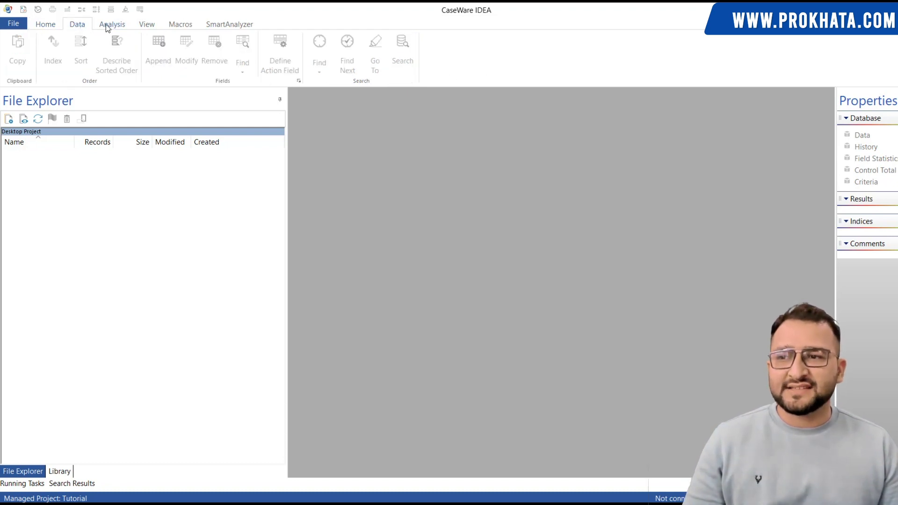
{"action": "left_click", "coordinate": [112, 23]}
{"action": "left_click", "coordinate": [150, 25]}
{"action": "left_click", "coordinate": [174, 27]}
{"action": "left_click", "coordinate": [46, 24]}
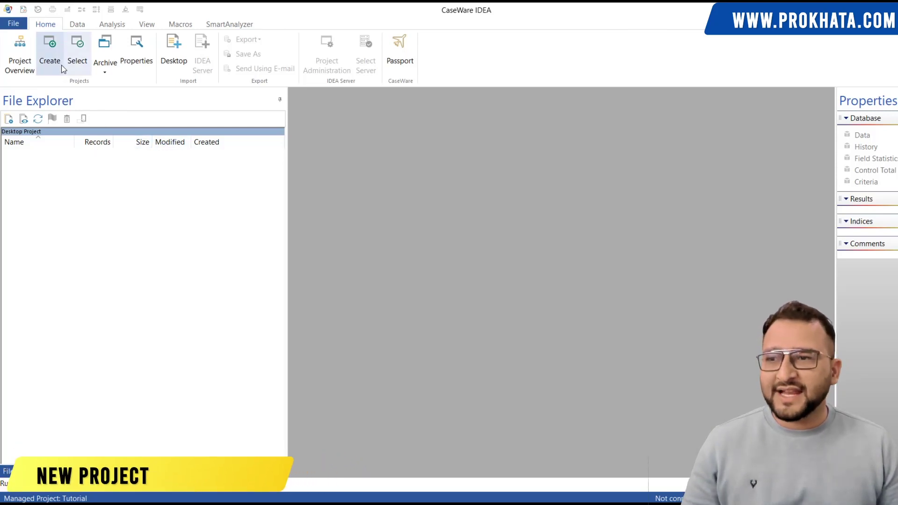
Create a new project named 'forensic audit 1'
{"action": "left_click", "coordinate": [52, 54]}
{"action": "type", "text": "forensic audit 1"}
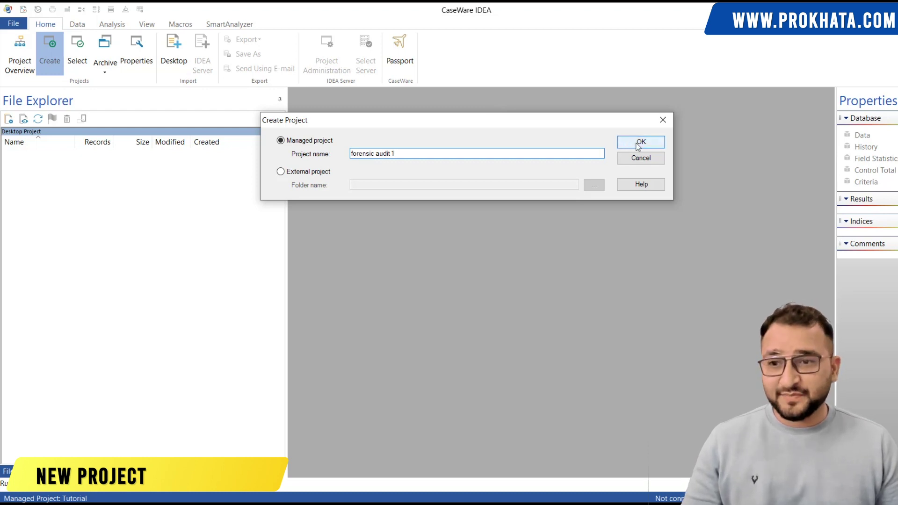
{"action": "left_click", "coordinate": [658, 143]}
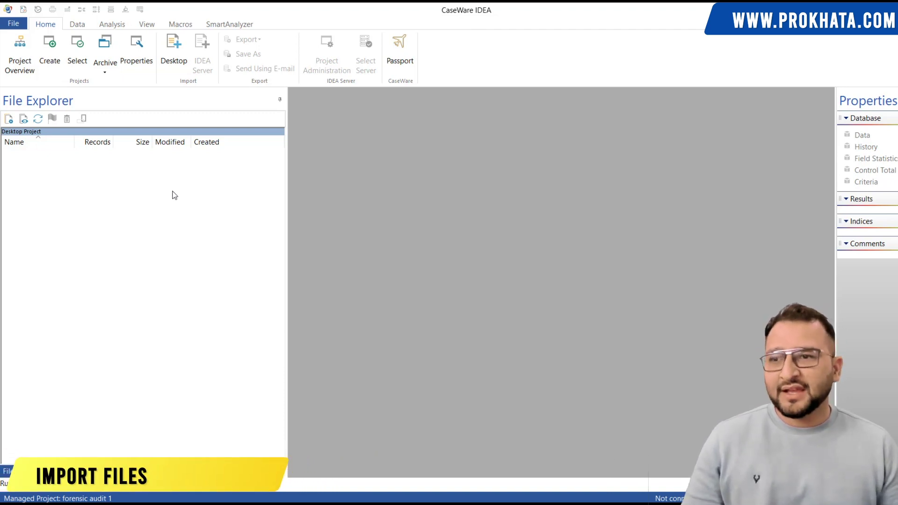
Open the Desktop Import Assistant from the Home ribbon
{"action": "left_click", "coordinate": [172, 56]}
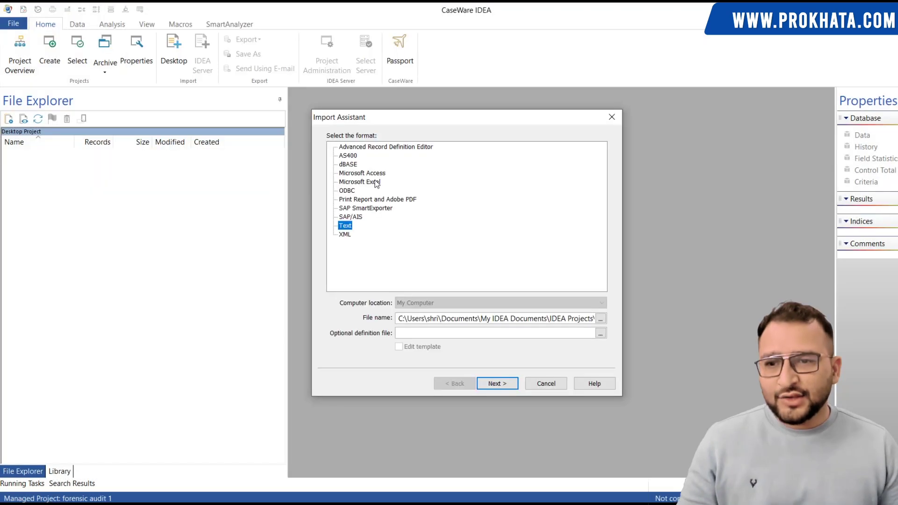
Choose Microsoft Excel format and select supplier.xlsx from the E:\fafd\lecture 1 folder
{"action": "left_click", "coordinate": [370, 184]}
{"action": "key", "text": "alt+Tab"}
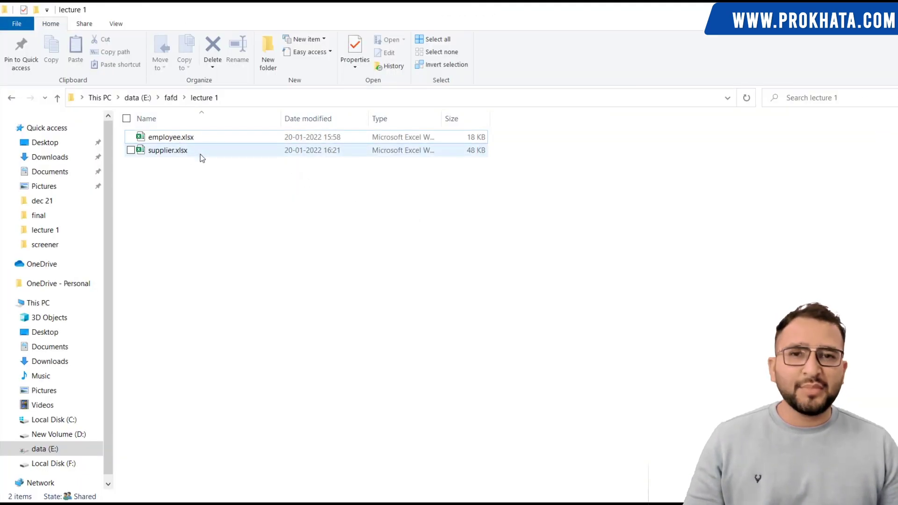
{"action": "key", "text": "alt+Tab"}
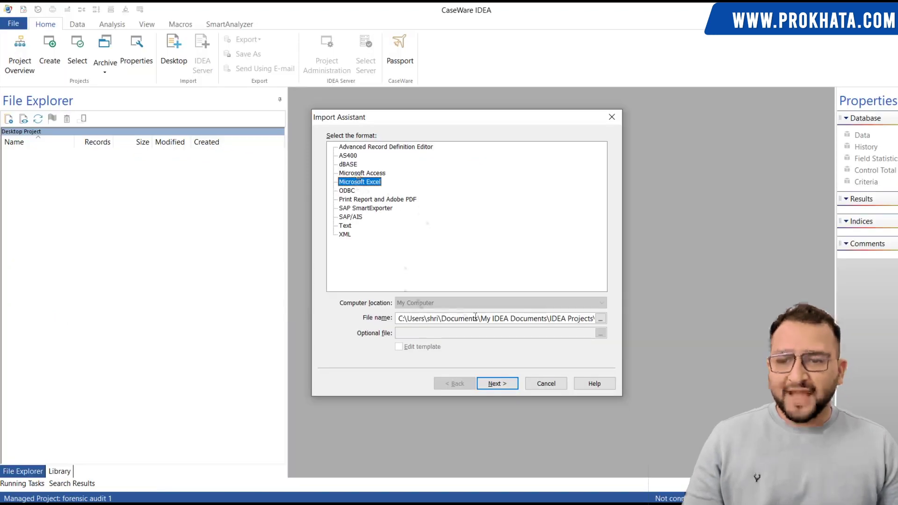
{"action": "left_click", "coordinate": [601, 319]}
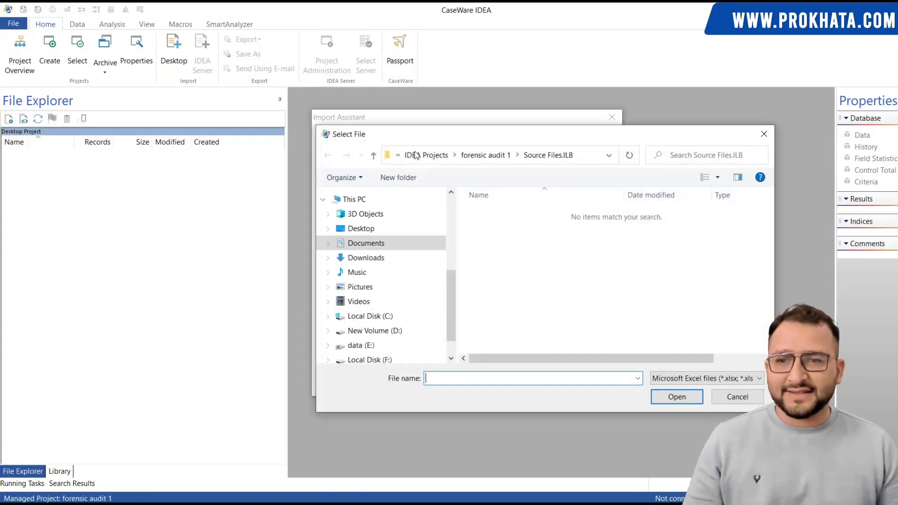
{"action": "left_click", "coordinate": [591, 159]}
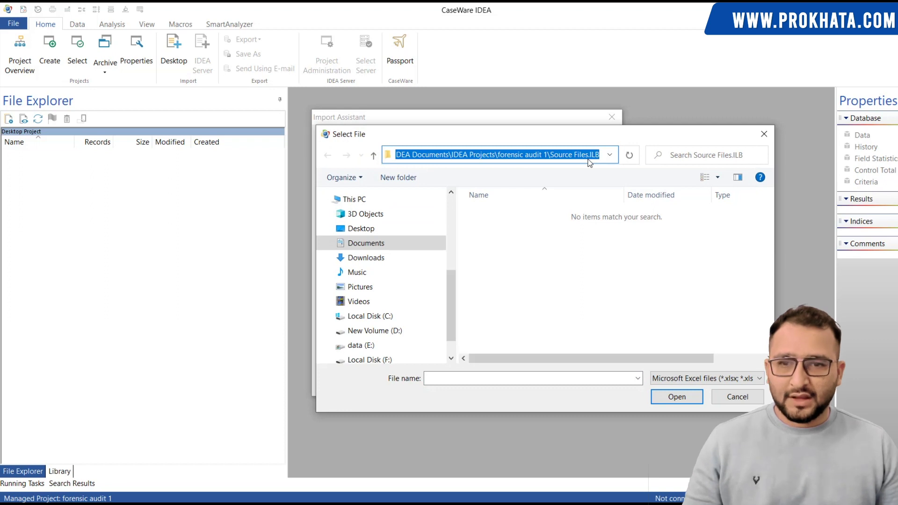
{"action": "type", "text": "E:\\fafd\\lecture 1"}
{"action": "key", "text": "Return"}
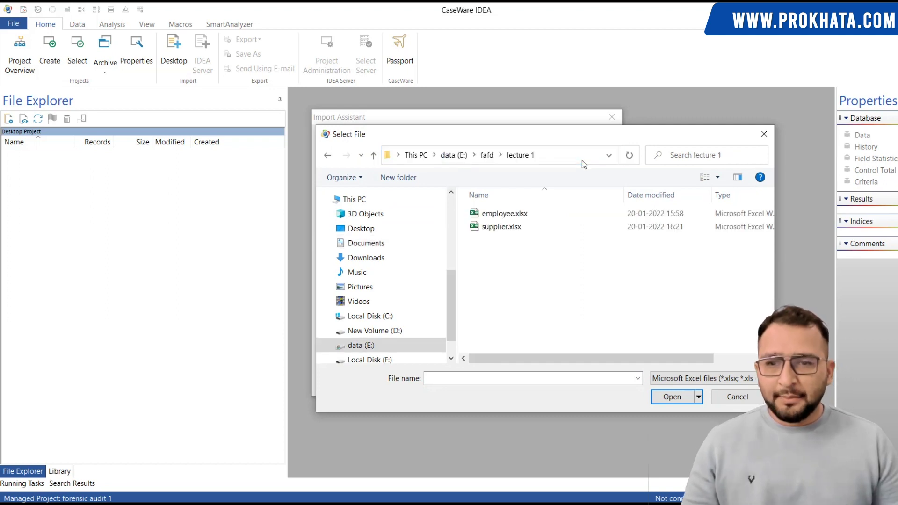
{"action": "left_click", "coordinate": [508, 229]}
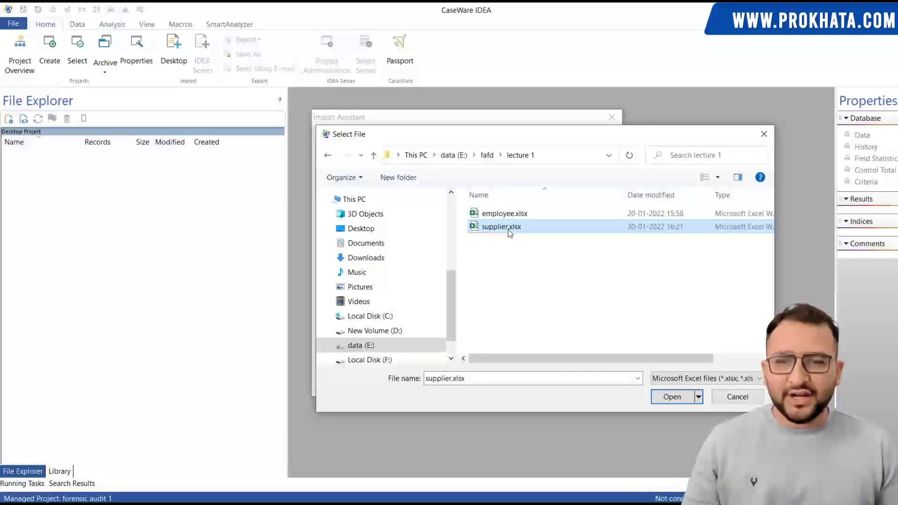
{"action": "left_click", "coordinate": [672, 397]}
Import the Supplier sheet using the first row as field names
{"action": "left_click", "coordinate": [497, 384]}
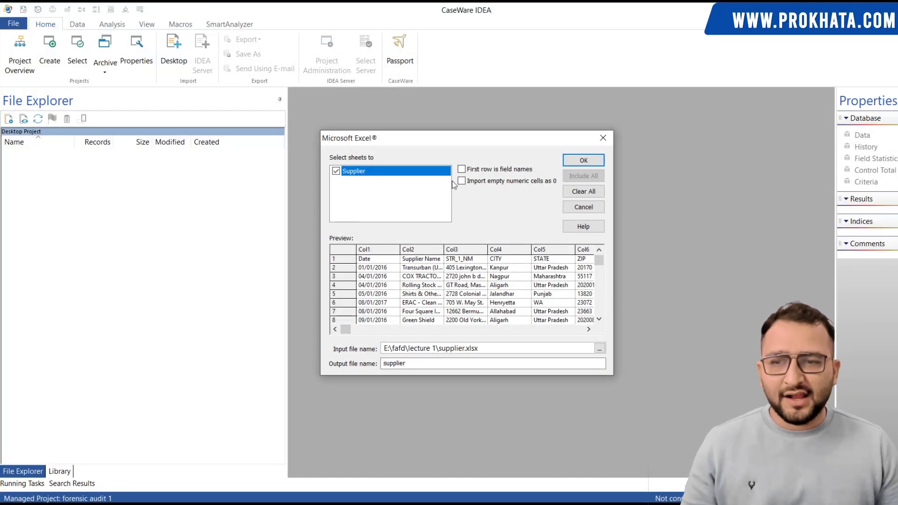
{"action": "left_click_drag", "start_coordinate": [387, 142], "coordinate": [447, 127]}
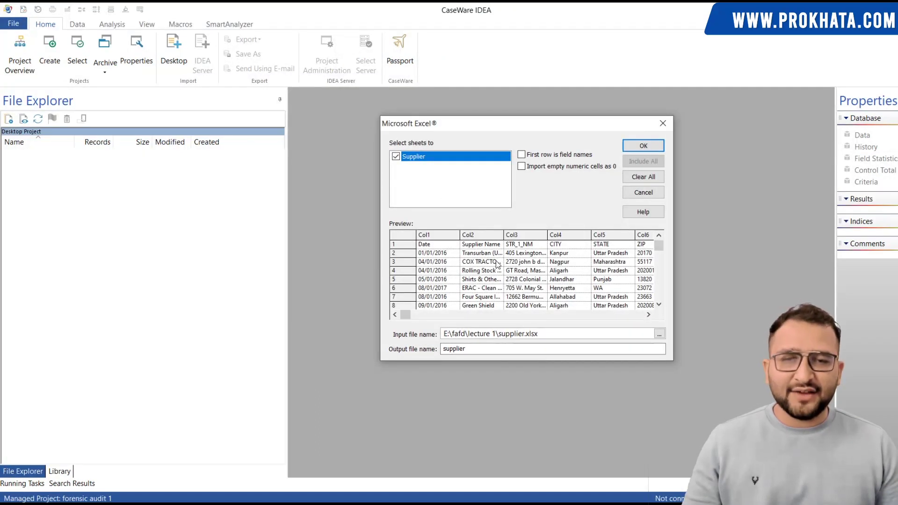
{"action": "left_click", "coordinate": [521, 155]}
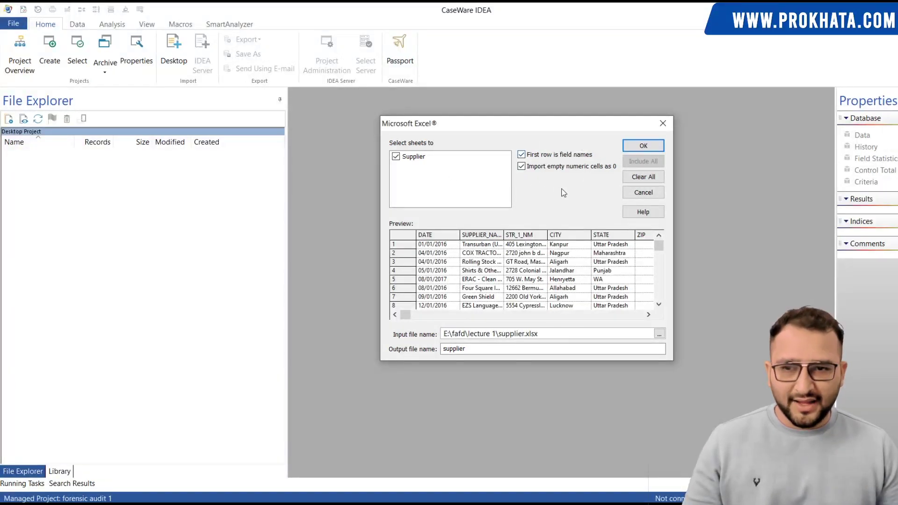
{"action": "left_click", "coordinate": [640, 148]}
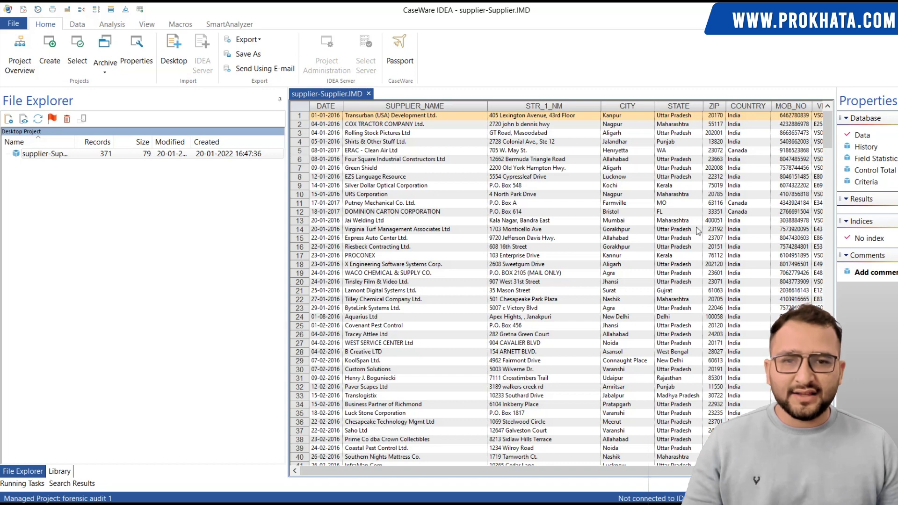
Import the Employee sheet of employee.xlsx from the lecture 1 folder as an Excel import
{"action": "left_click", "coordinate": [176, 50]}
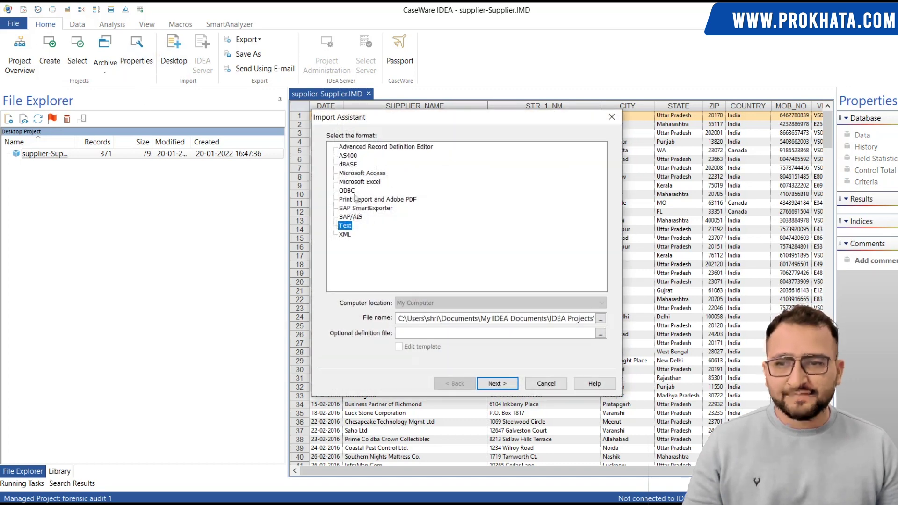
{"action": "left_click", "coordinate": [368, 183]}
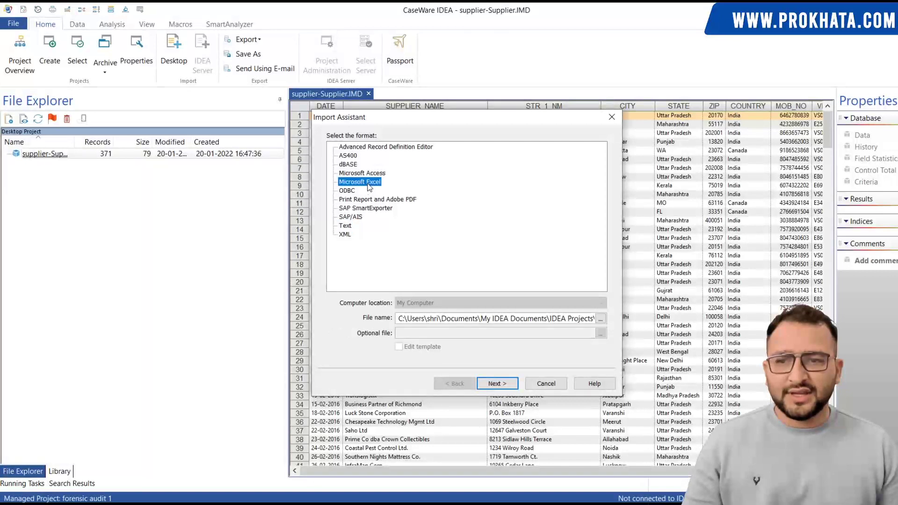
{"action": "left_click", "coordinate": [600, 318]}
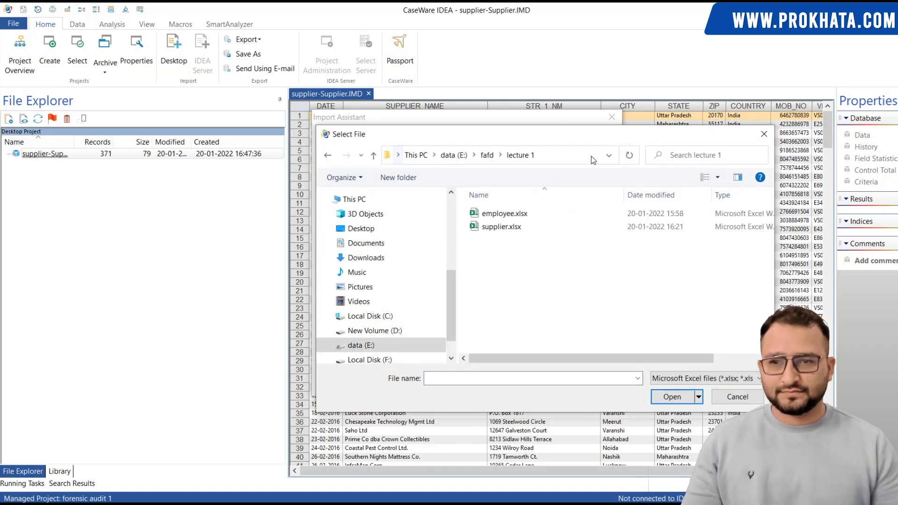
{"action": "left_click", "coordinate": [512, 208]}
{"action": "left_click", "coordinate": [676, 397]}
{"action": "left_click", "coordinate": [495, 383]}
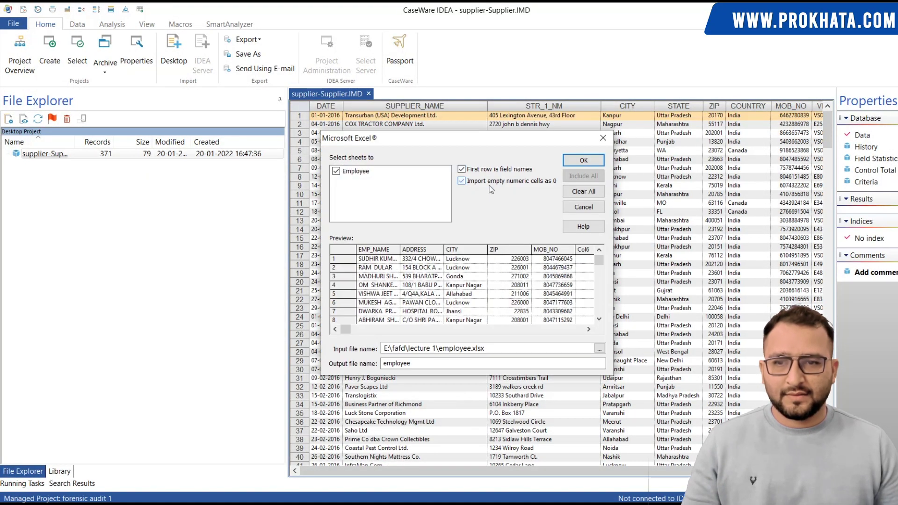
{"action": "left_click", "coordinate": [583, 160]}
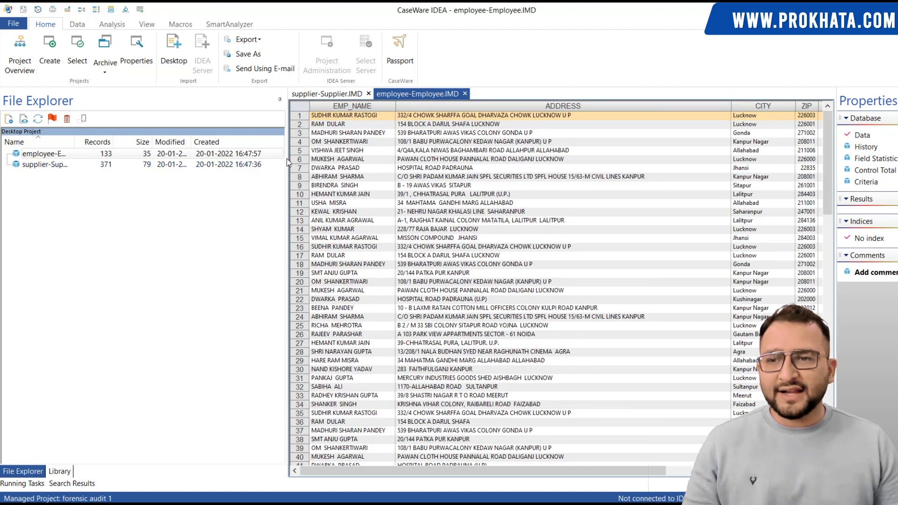
Resize the panes, flip between supplier and employee tabs, and show the employee database's History
{"action": "left_click_drag", "start_coordinate": [288, 158], "coordinate": [134, 153]}
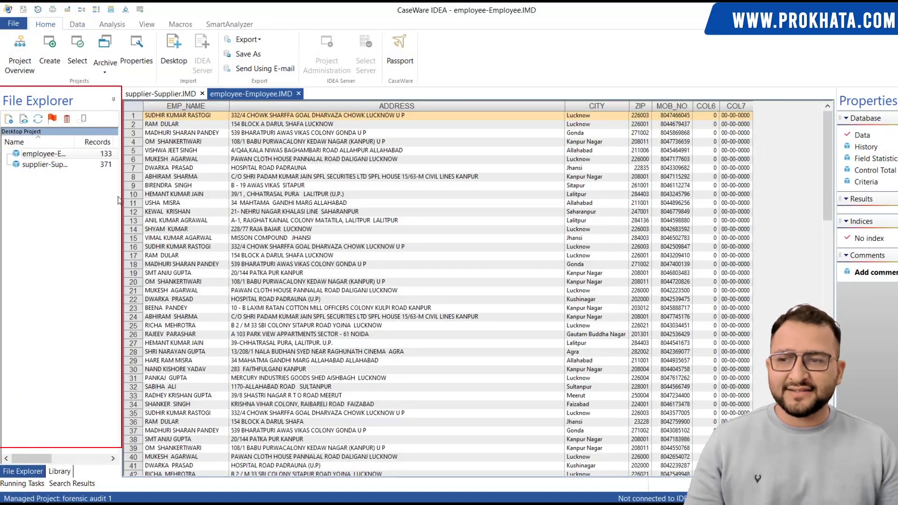
{"action": "left_click_drag", "start_coordinate": [121, 200], "coordinate": [150, 200]}
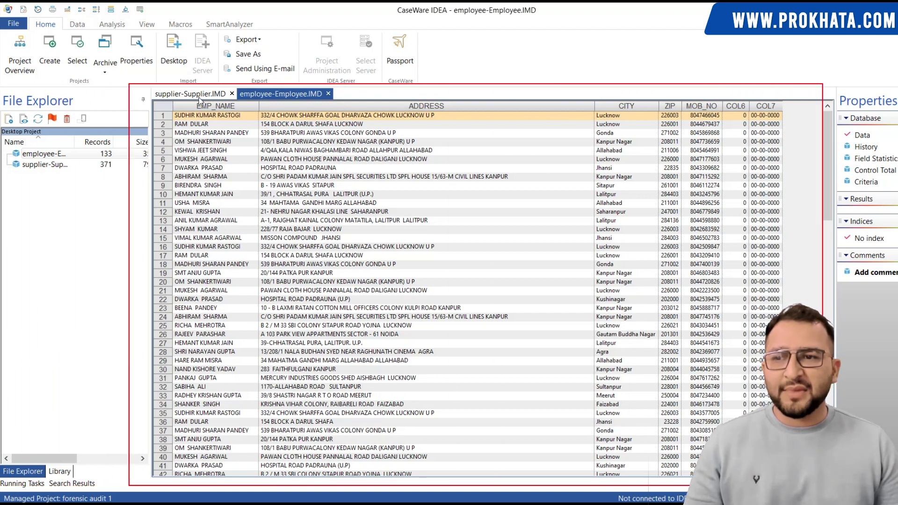
{"action": "left_click", "coordinate": [186, 96]}
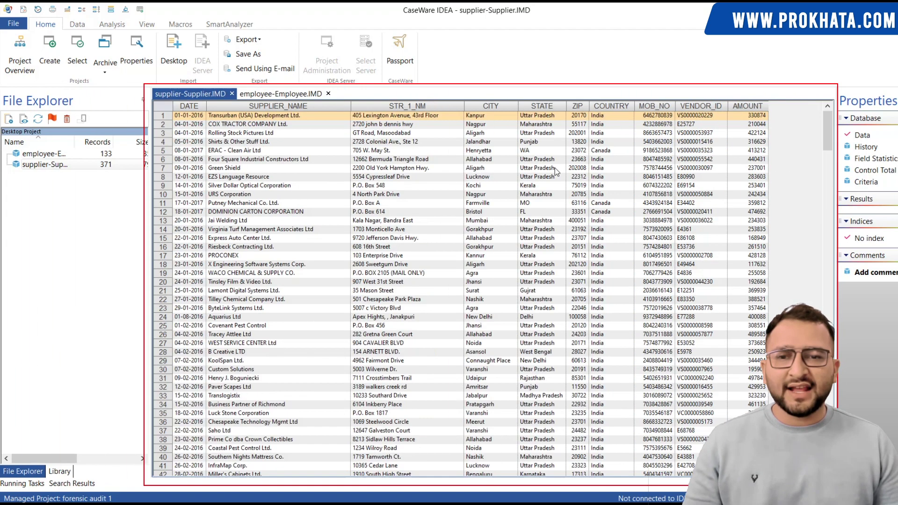
{"action": "left_click", "coordinate": [281, 94]}
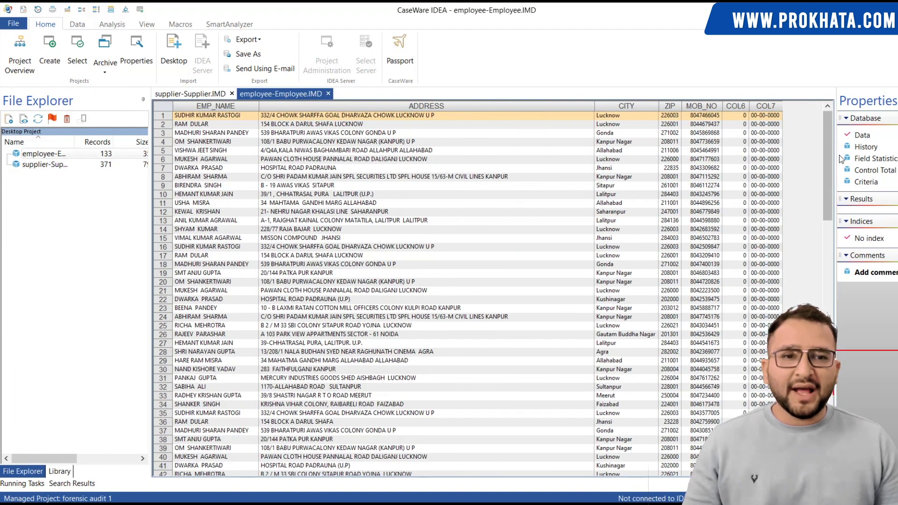
{"action": "left_click", "coordinate": [865, 148]}
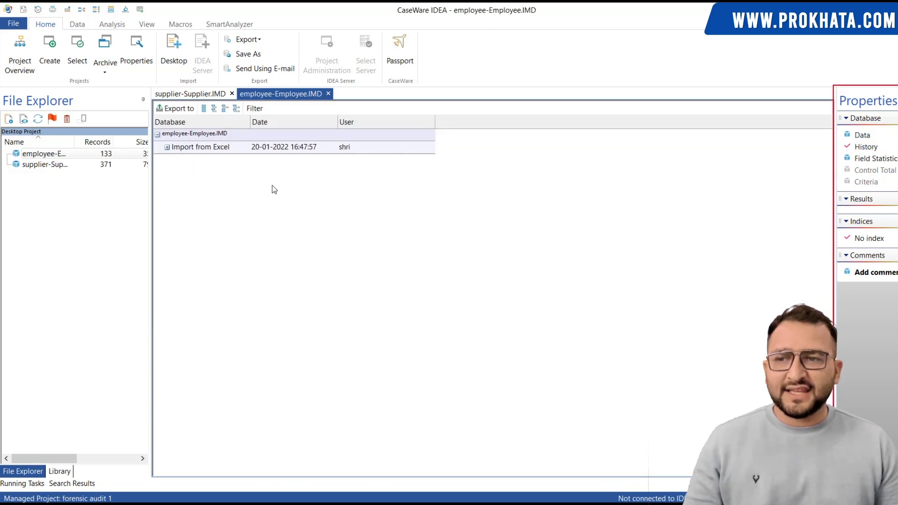
Expand the Import from Excel history entry's details, then return to the employee Data view
{"action": "left_click", "coordinate": [167, 147]}
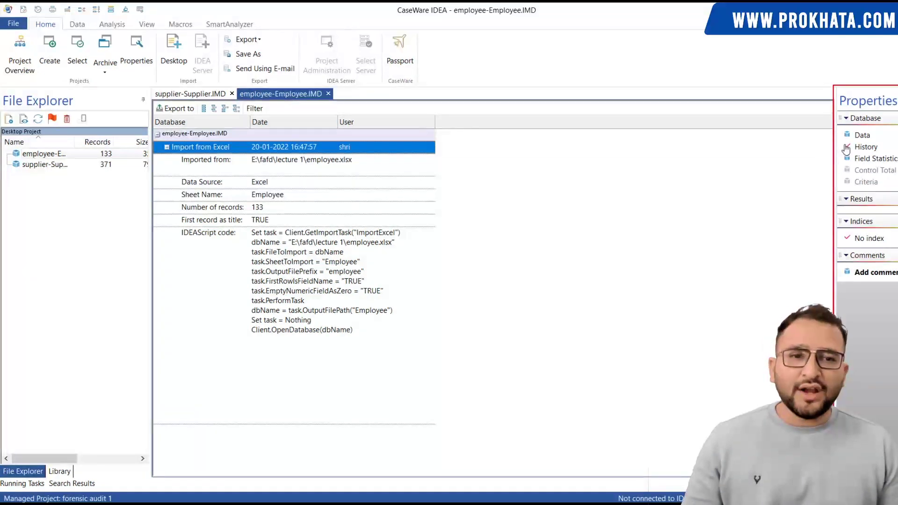
{"action": "left_click", "coordinate": [861, 136]}
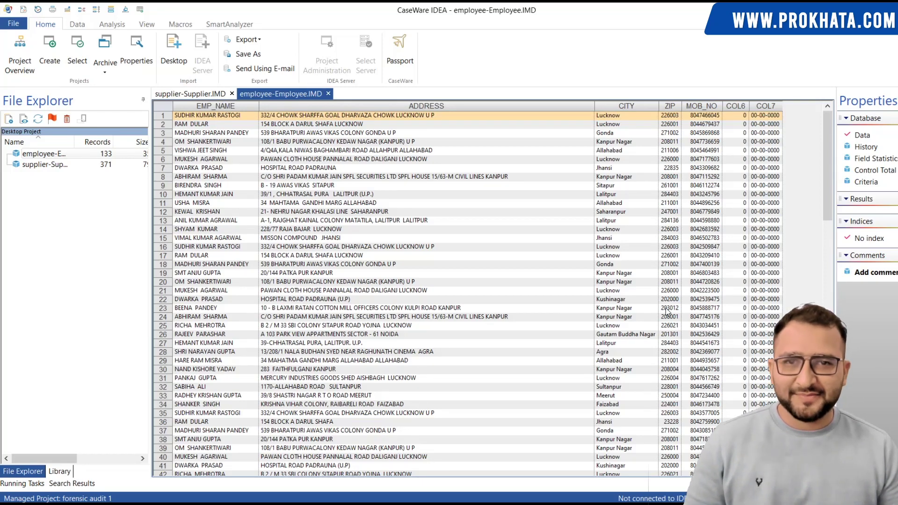
Make supplier-Supplier.IMD the active database and open the Analysis ribbon tab
{"action": "left_click", "coordinate": [189, 94]}
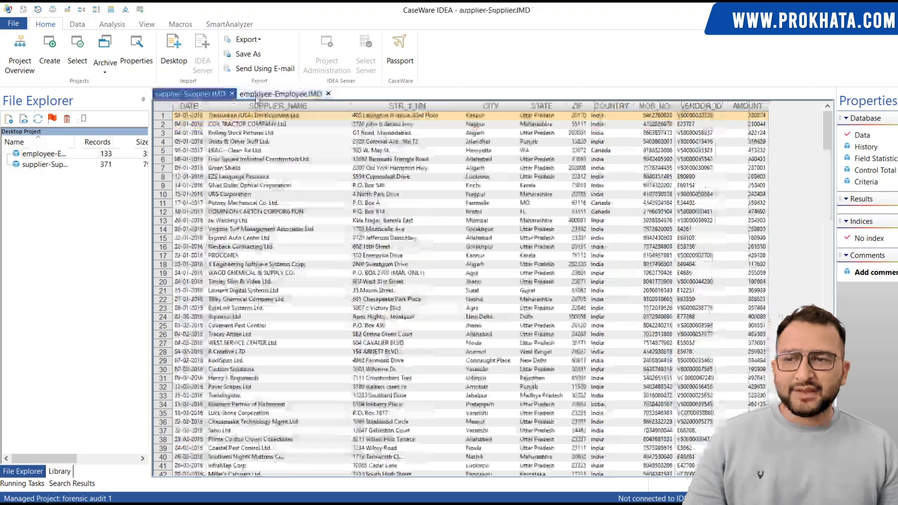
{"action": "left_click", "coordinate": [275, 96]}
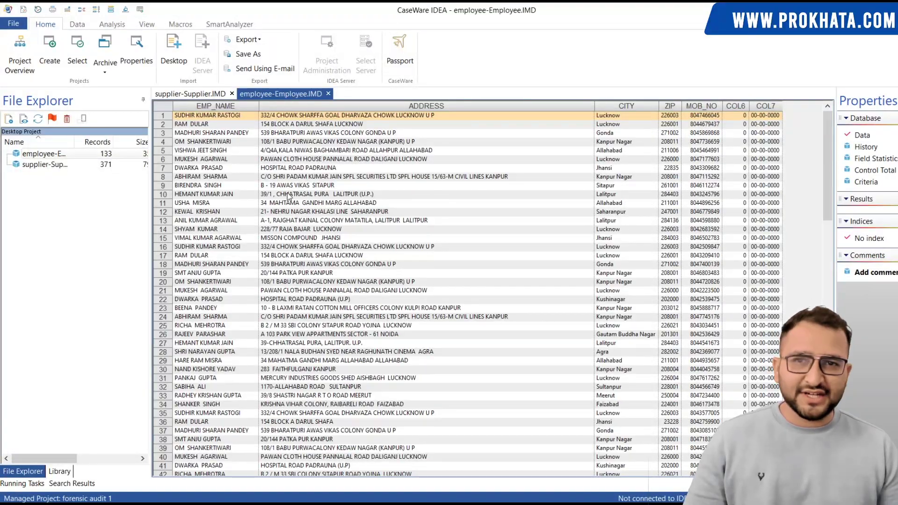
{"action": "left_click", "coordinate": [190, 94]}
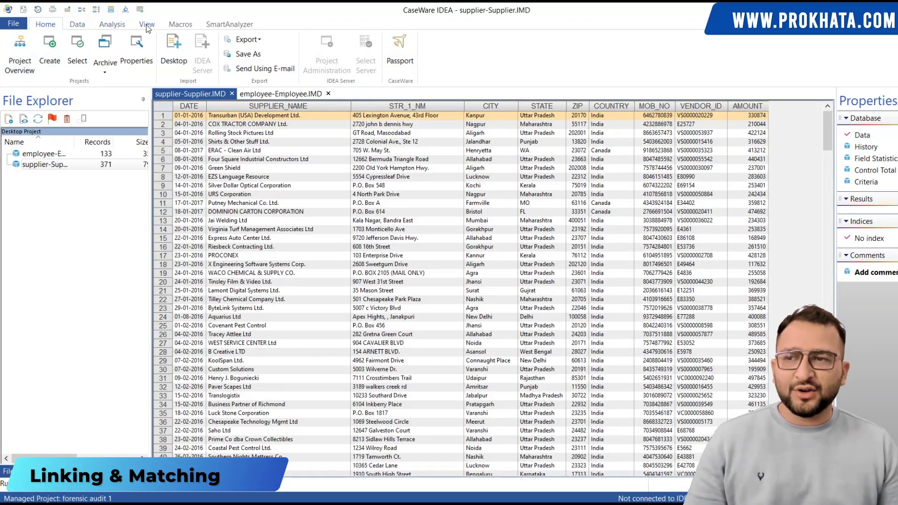
{"action": "left_click", "coordinate": [112, 26]}
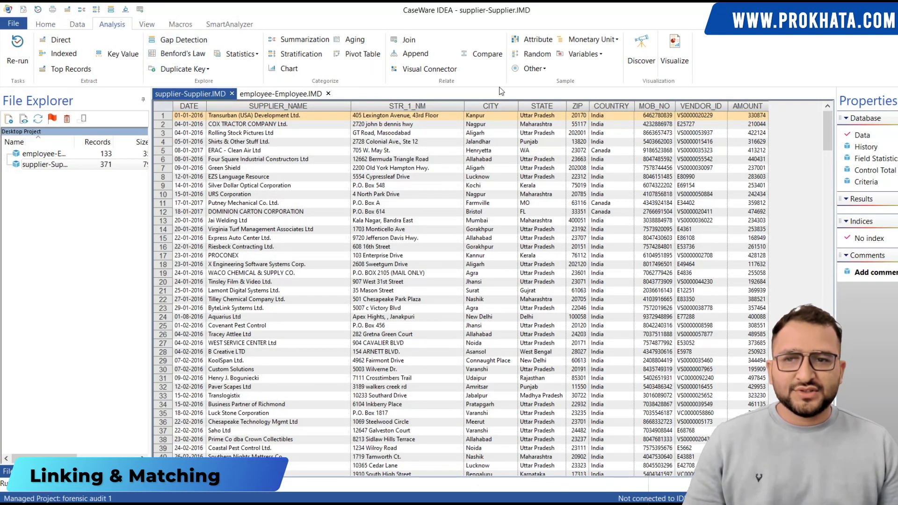
In Visual Connector, add the employee database and link supplier MOB_NO to employee MOB_NO
{"action": "left_click", "coordinate": [426, 71]}
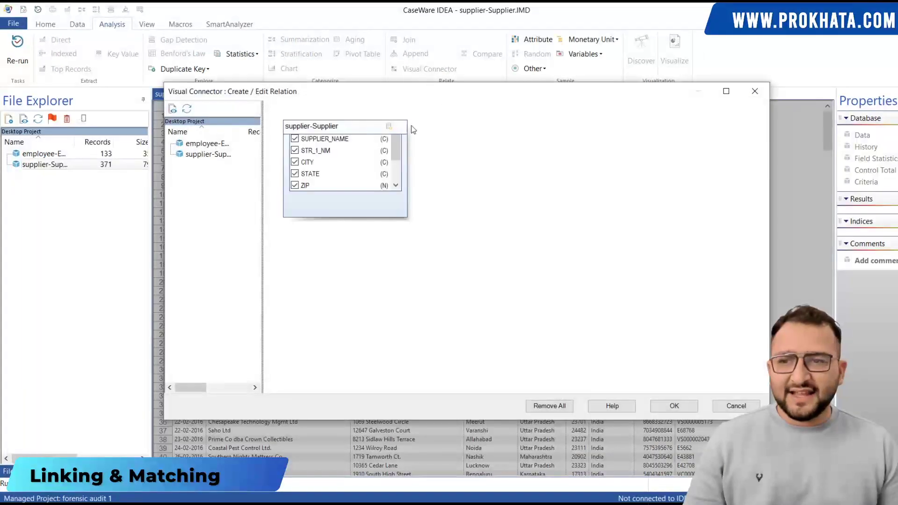
{"action": "left_click_drag", "start_coordinate": [351, 214], "coordinate": [352, 317]}
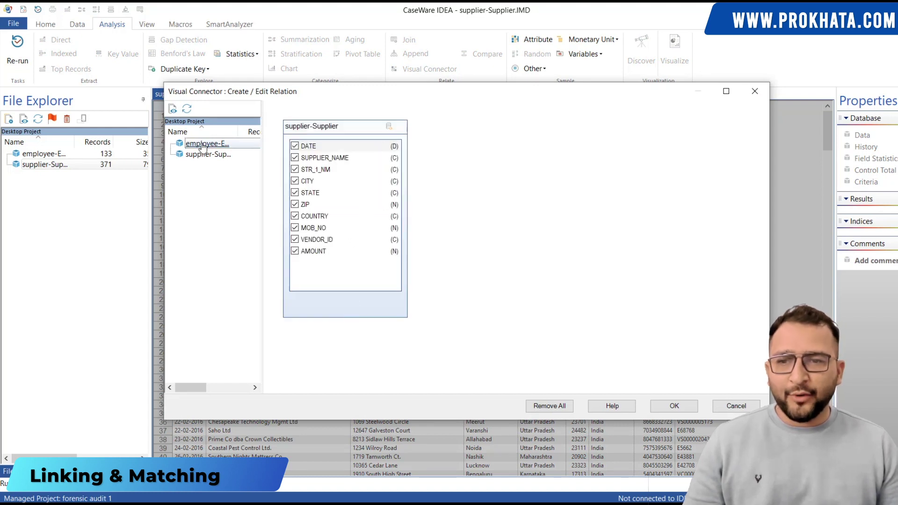
{"action": "mouse_move", "coordinate": [201, 144]}
{"action": "left_mouse_down"}
{"action": "mouse_move", "coordinate": [459, 224]}
{"action": "mouse_move", "coordinate": [501, 274]}
{"action": "mouse_move", "coordinate": [500, 323]}
{"action": "left_mouse_up"}
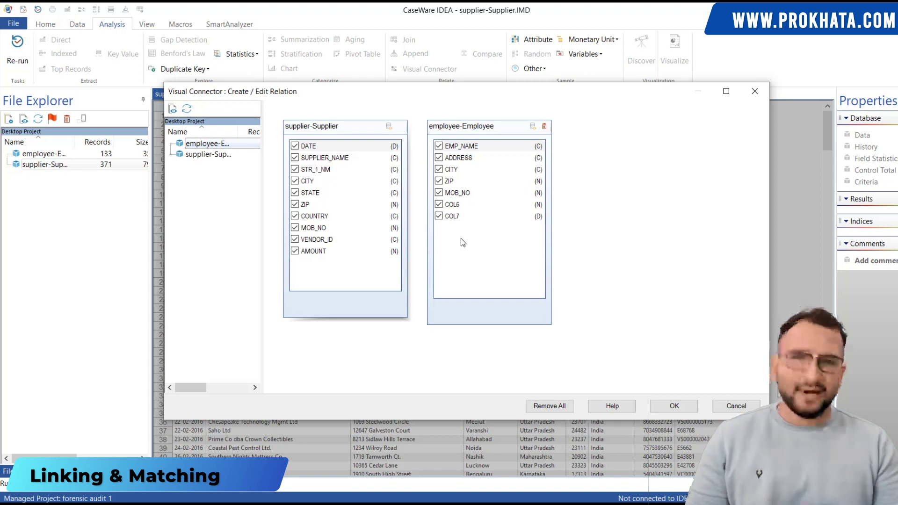
{"action": "left_click", "coordinate": [314, 229]}
{"action": "left_click_drag", "start_coordinate": [426, 215], "coordinate": [457, 193]}
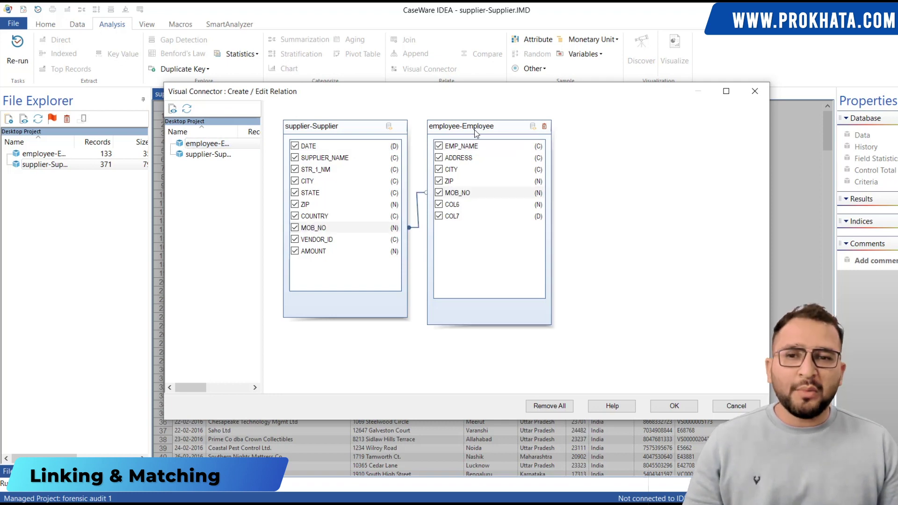
{"action": "left_click_drag", "start_coordinate": [474, 130], "coordinate": [546, 125]}
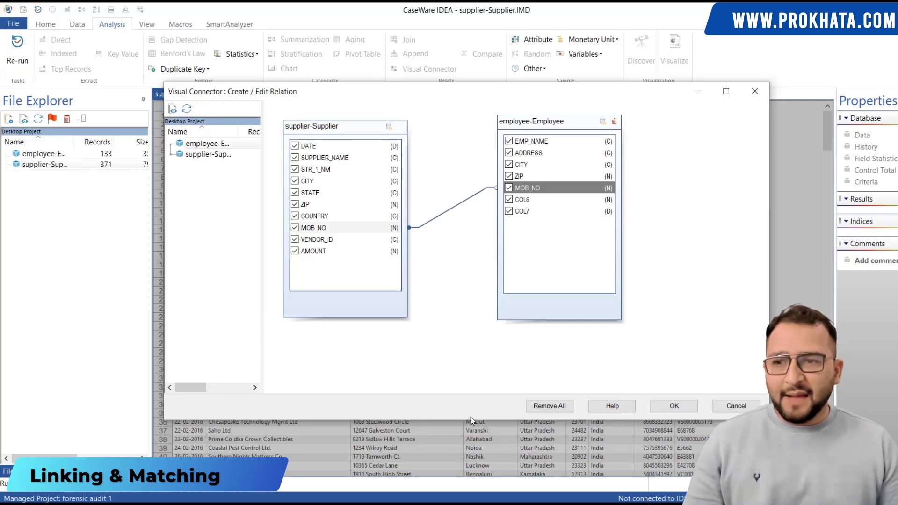
{"action": "left_click", "coordinate": [672, 406]}
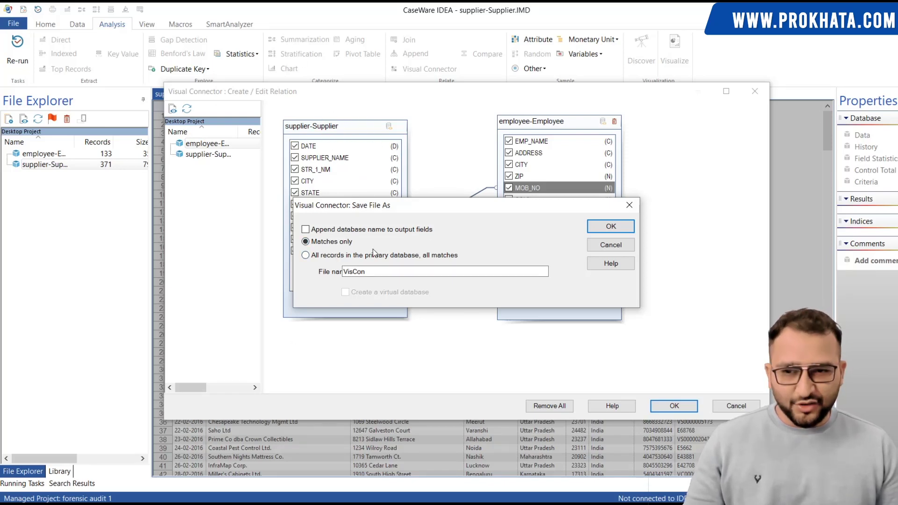
Rename the matches-only output from VisCon to 'suspected_entries' and create the database
{"action": "double_click", "coordinate": [426, 275]}
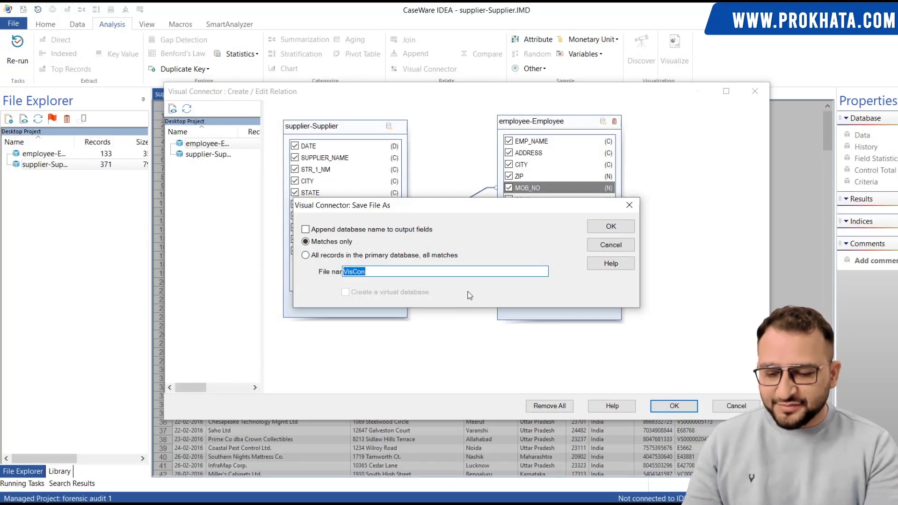
{"action": "type", "text": "su"}
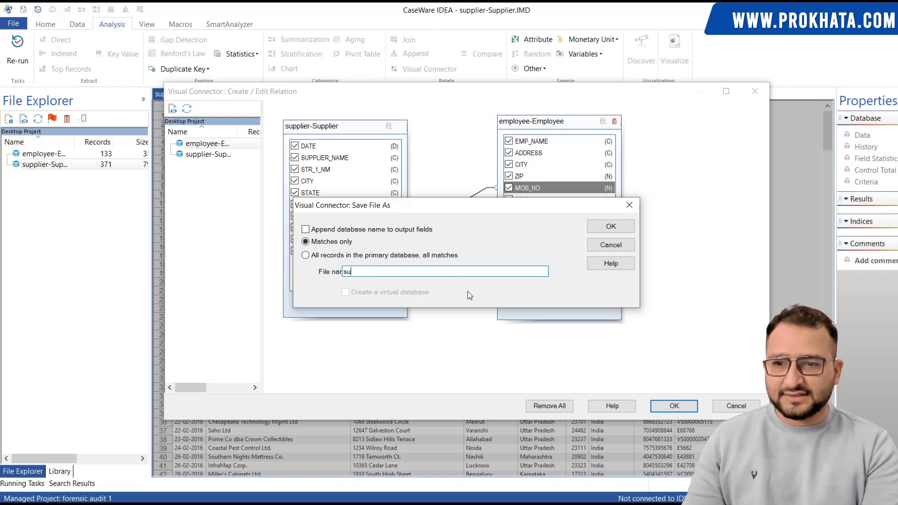
{"action": "type", "text": "specte"}
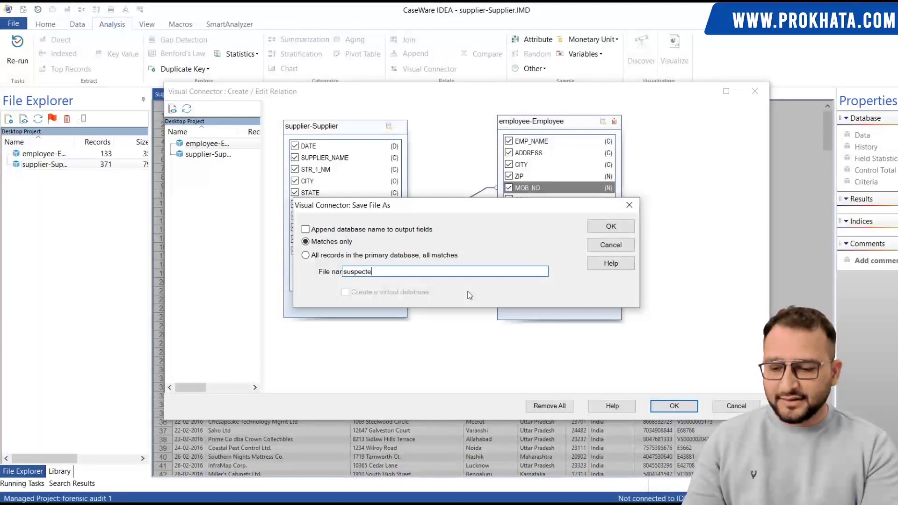
{"action": "type", "text": "d ent"}
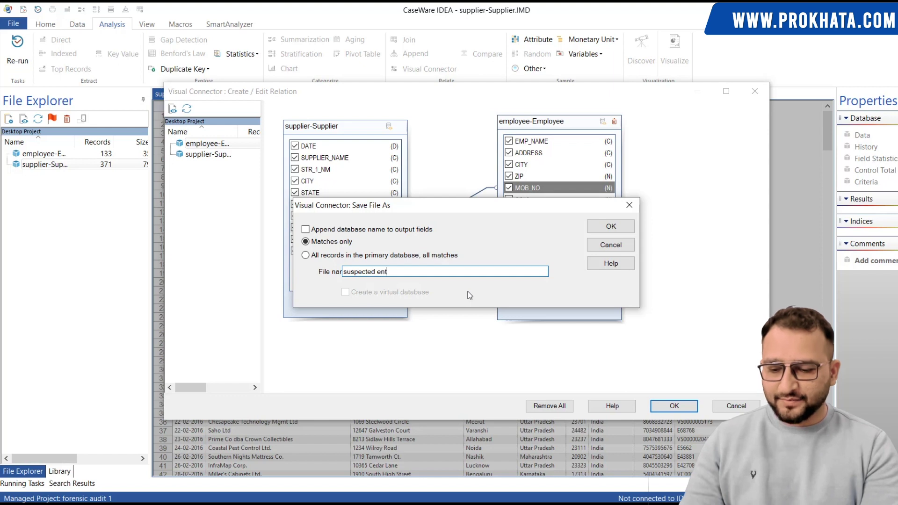
{"action": "type", "text": "ries"}
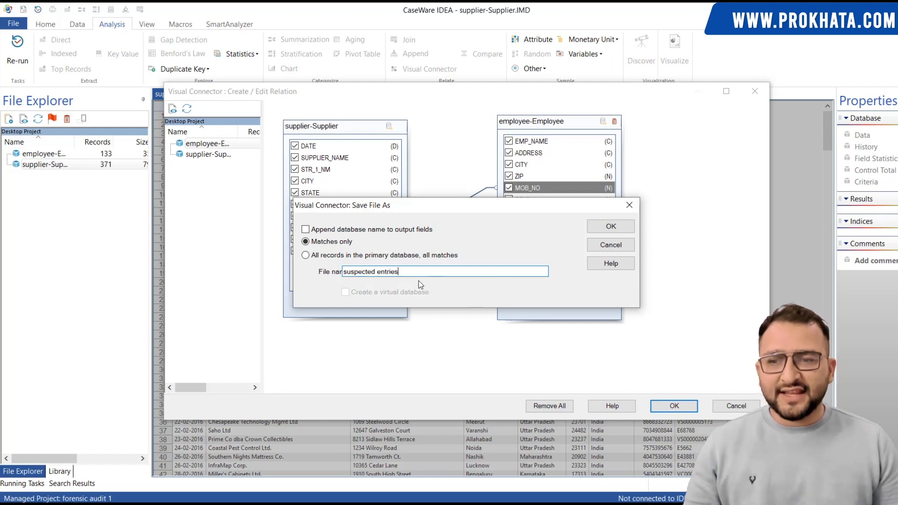
{"action": "left_click", "coordinate": [376, 272]}
{"action": "key", "text": "BackSpace"}
{"action": "type", "text": "_"}
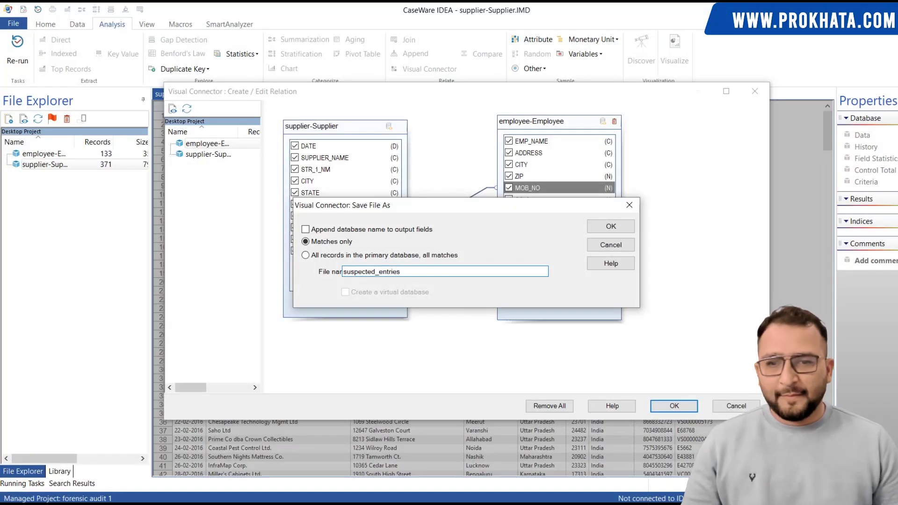
{"action": "left_click", "coordinate": [603, 227]}
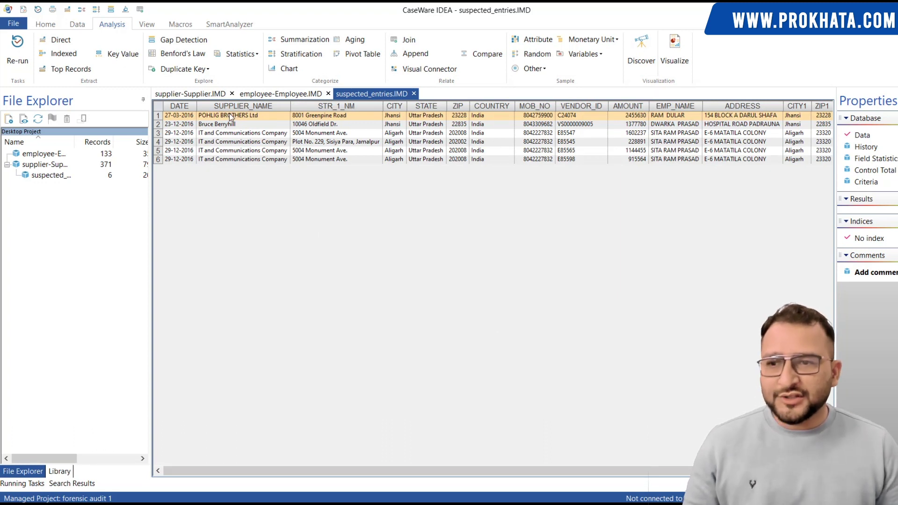
{"action": "left_click_drag", "start_coordinate": [239, 117], "coordinate": [240, 160]}
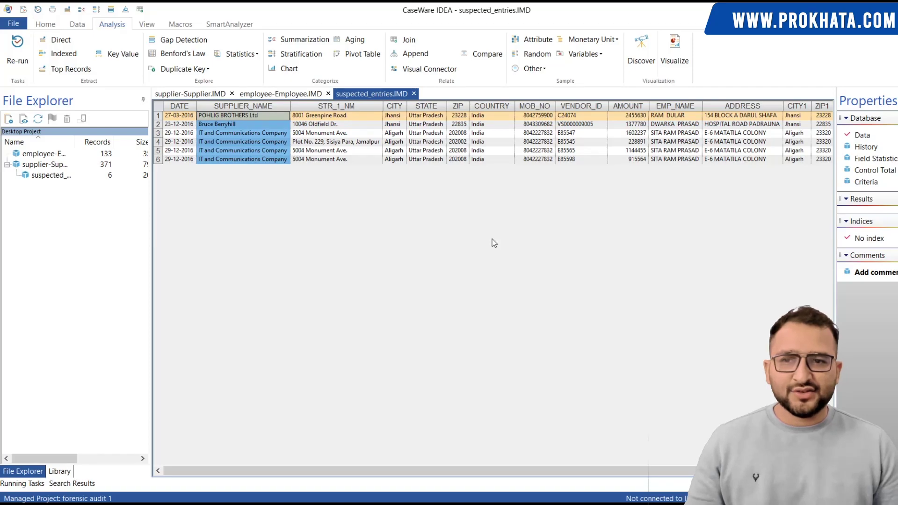
{"action": "scroll", "coordinate": [492, 239], "scroll_direction": "down", "scroll_amount": 1}
{"action": "scroll", "coordinate": [492, 240], "scroll_direction": "up", "scroll_amount": 2}
{"action": "scroll", "coordinate": [492, 240], "scroll_direction": "up", "scroll_amount": 2}
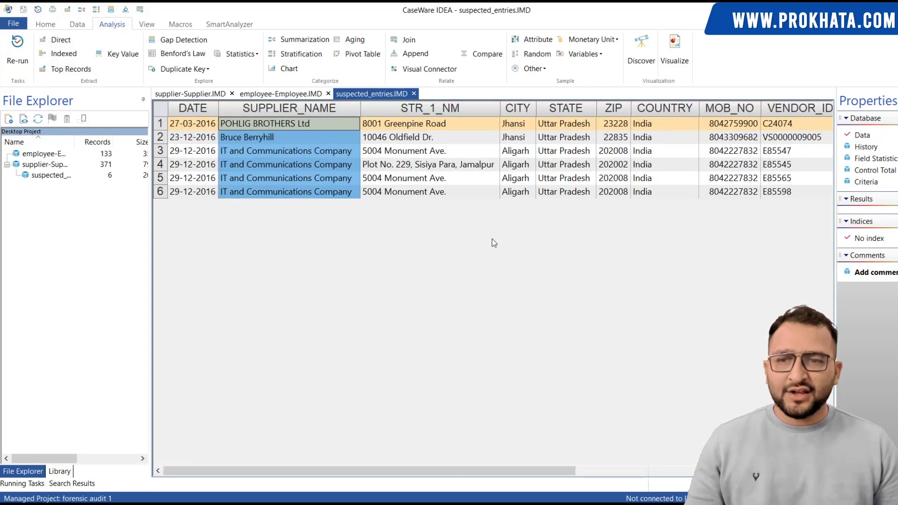
{"action": "left_click_drag", "start_coordinate": [384, 470], "coordinate": [510, 464]}
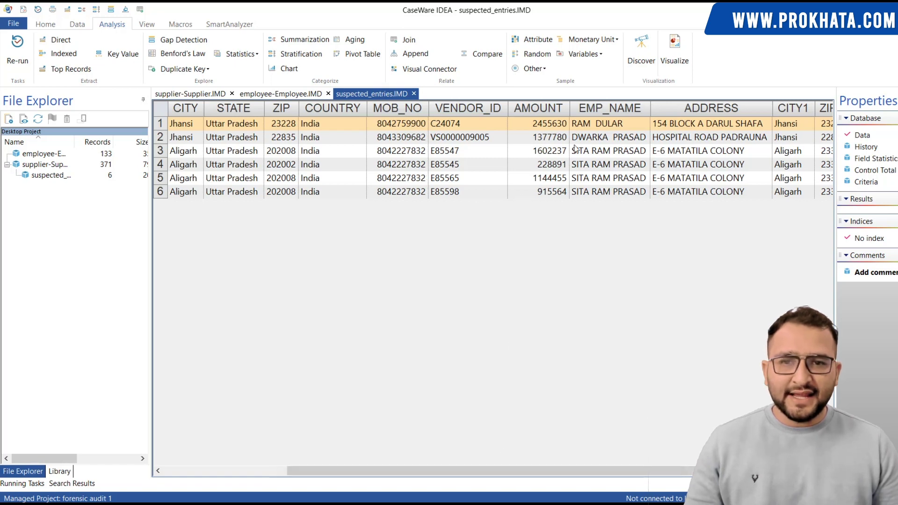
{"action": "left_click_drag", "start_coordinate": [569, 467], "coordinate": [622, 467]}
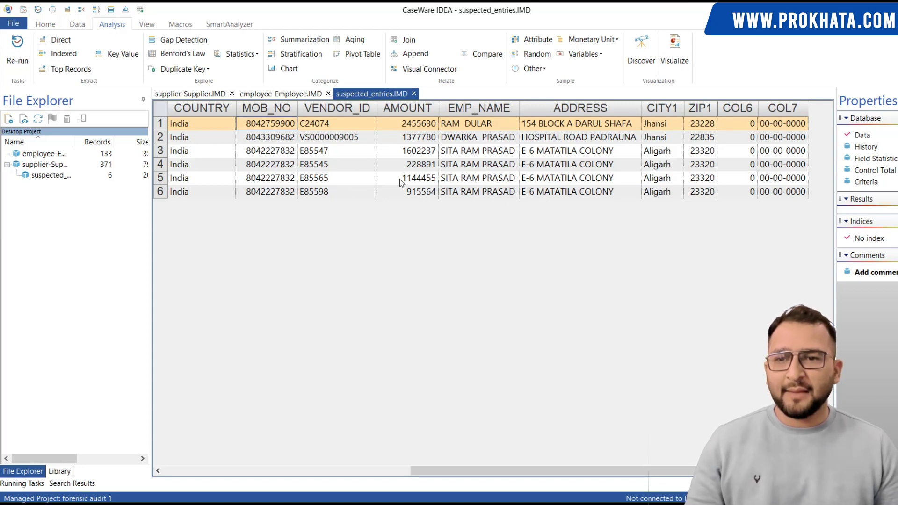
{"action": "left_click_drag", "start_coordinate": [585, 470], "coordinate": [336, 470]}
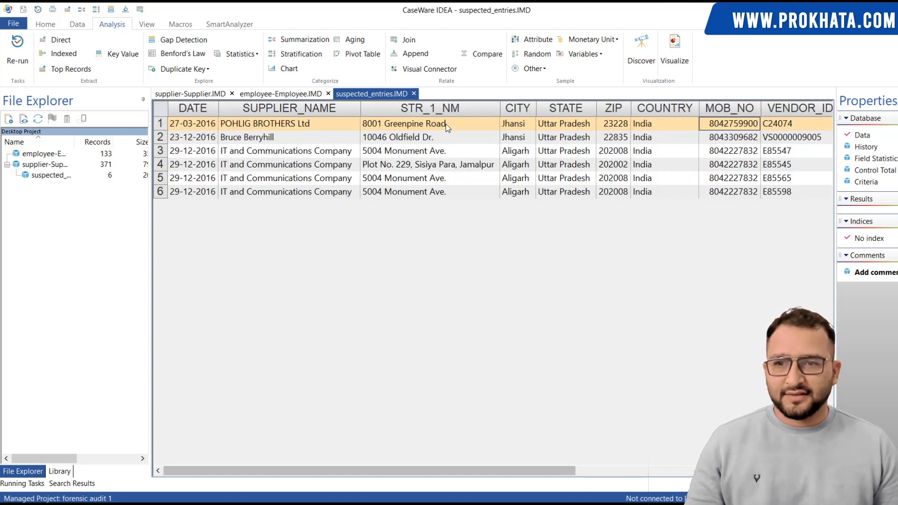
{"action": "left_click", "coordinate": [472, 174]}
{"action": "left_click", "coordinate": [730, 150]}
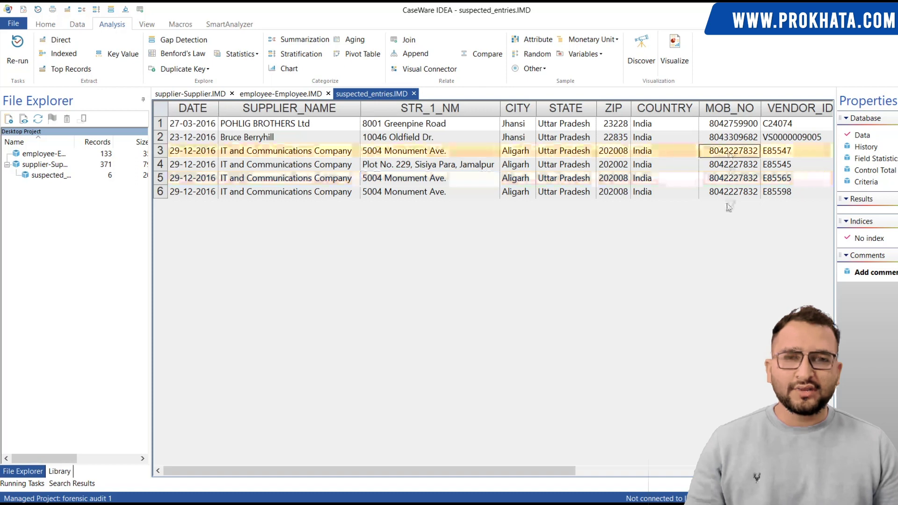
{"action": "left_click", "coordinate": [736, 125]}
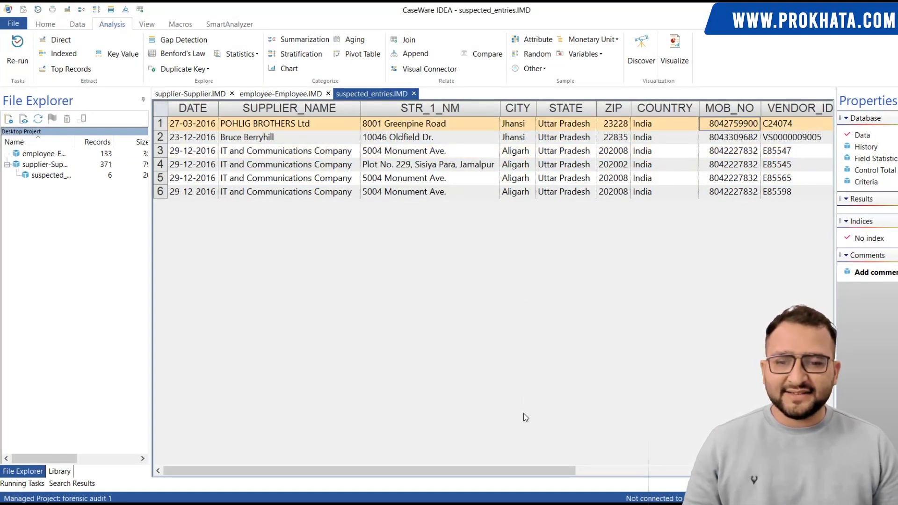
{"action": "left_click_drag", "start_coordinate": [512, 472], "coordinate": [741, 473]}
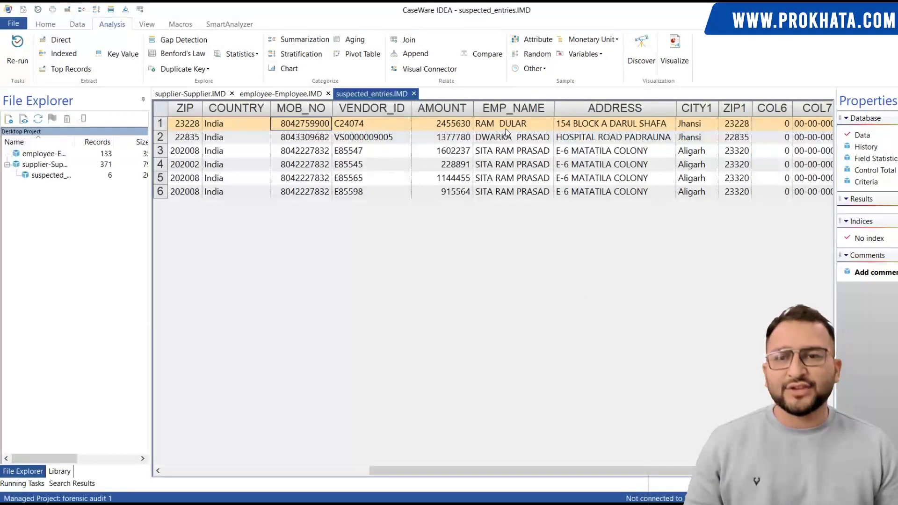
{"action": "left_click", "coordinate": [507, 125]}
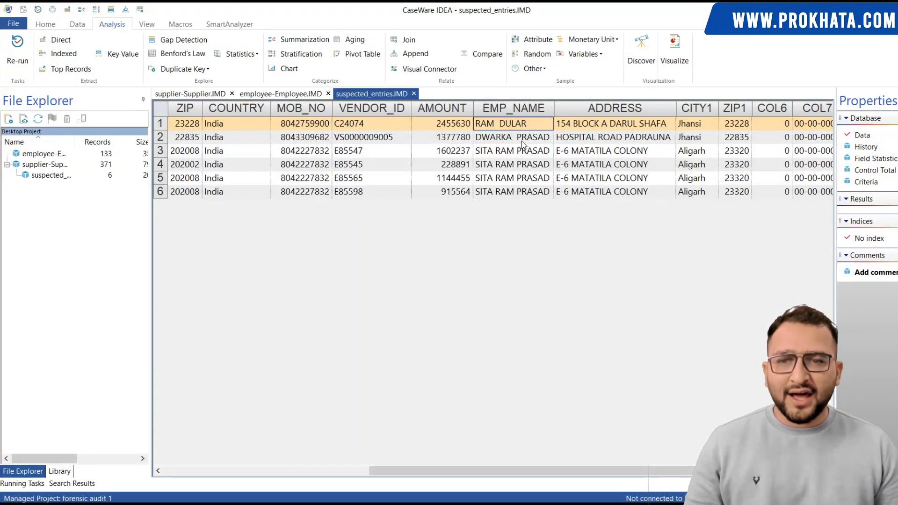
{"action": "left_click", "coordinate": [521, 141]}
{"action": "left_click", "coordinate": [508, 159]}
{"action": "left_click", "coordinate": [509, 192]}
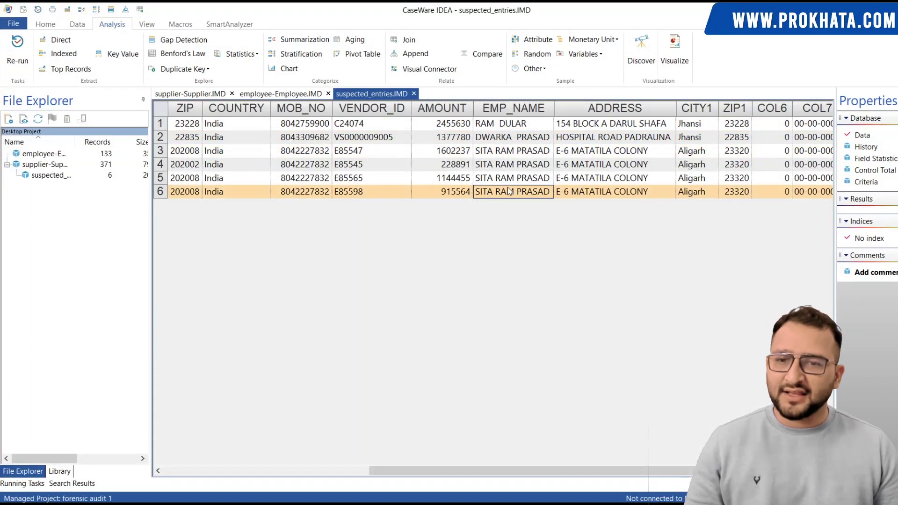
{"action": "left_click", "coordinate": [493, 152]}
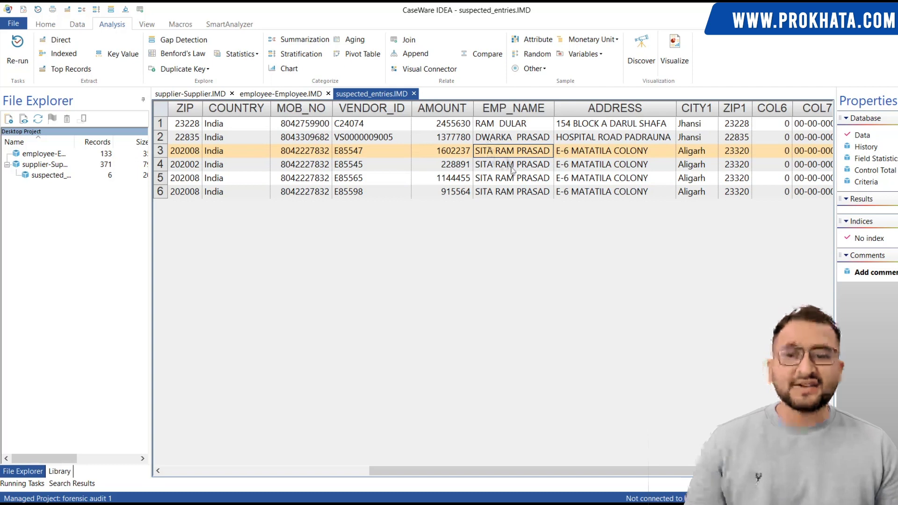
{"action": "left_click_drag", "start_coordinate": [786, 471], "coordinate": [566, 477]}
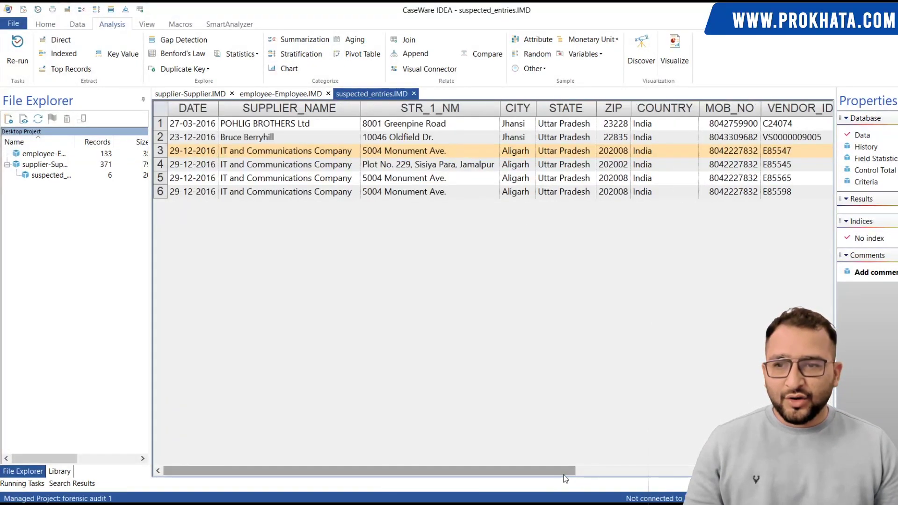
{"action": "left_click", "coordinate": [234, 153]}
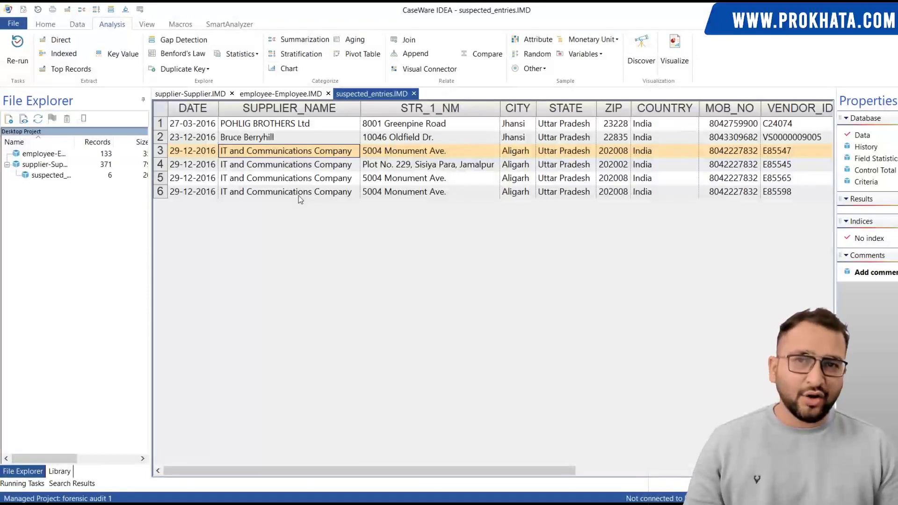
{"action": "left_click_drag", "start_coordinate": [379, 471], "coordinate": [585, 470]}
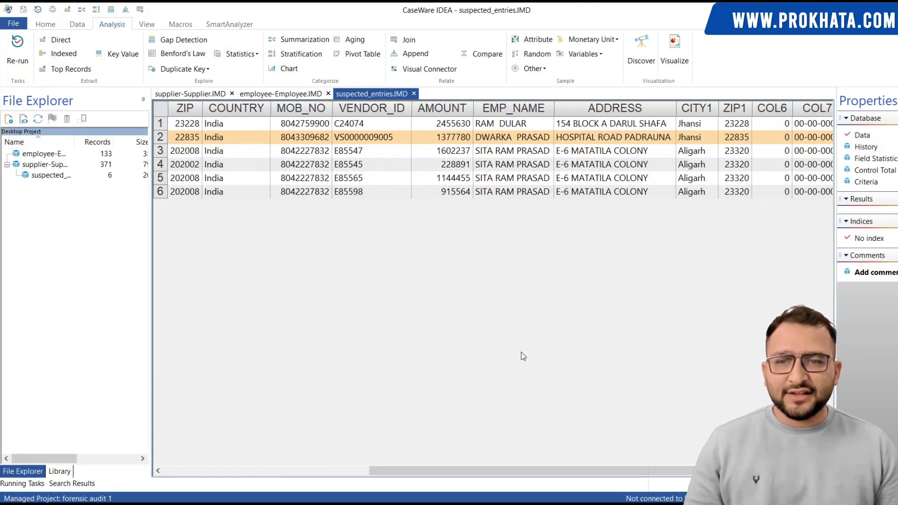
{"action": "left_click_drag", "start_coordinate": [411, 469], "coordinate": [205, 471]}
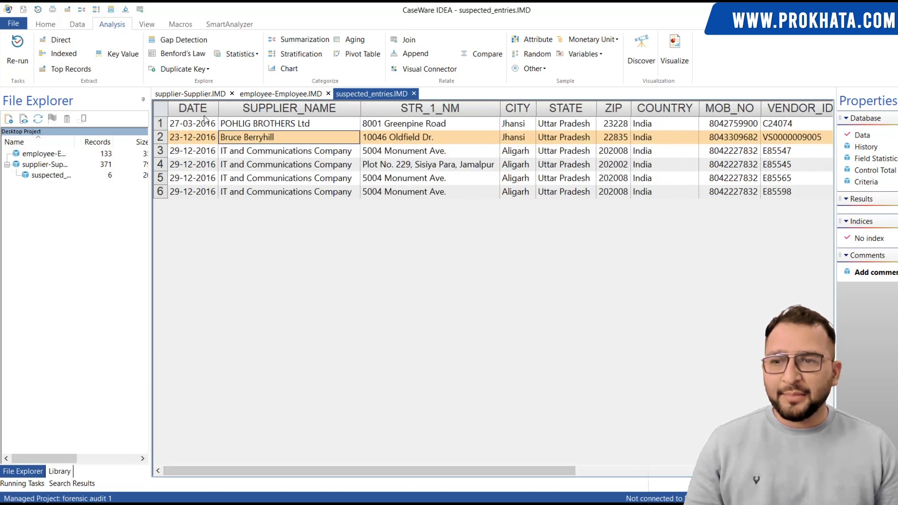
{"action": "left_click", "coordinate": [297, 124]}
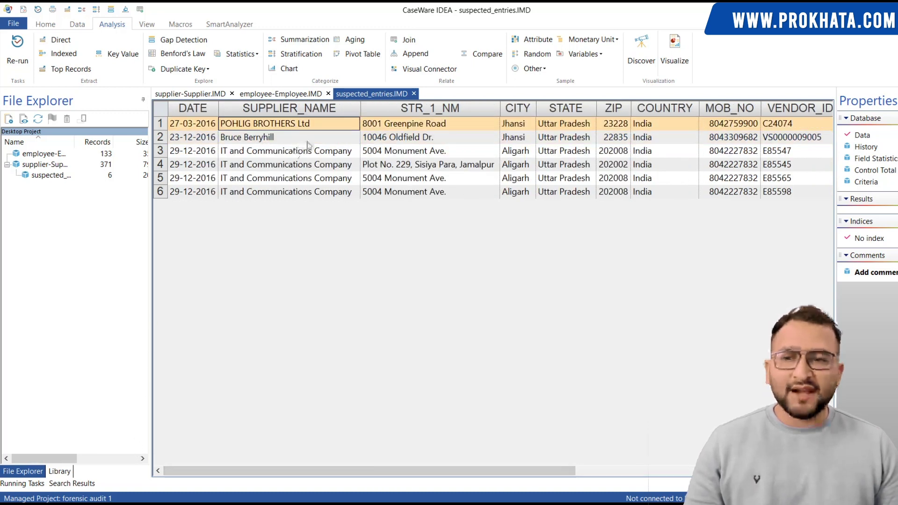
{"action": "left_click", "coordinate": [269, 137]}
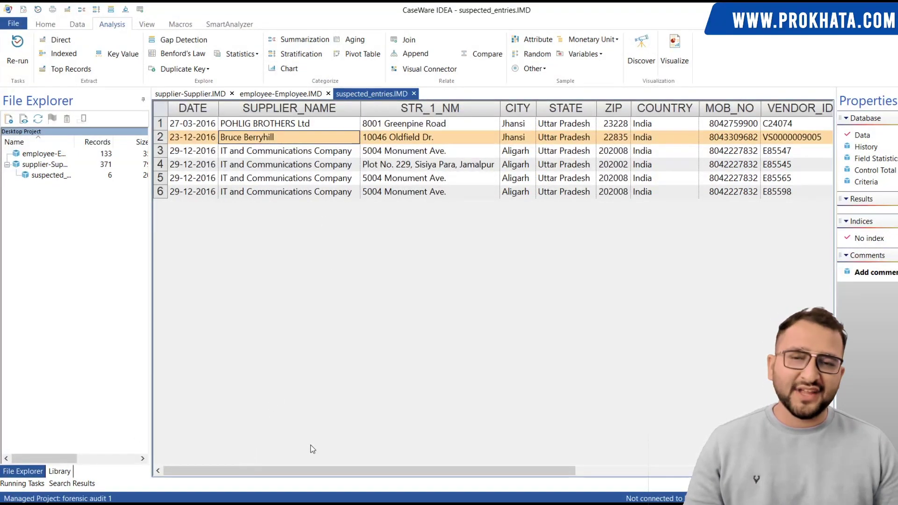
{"action": "left_click_drag", "start_coordinate": [294, 471], "coordinate": [414, 471]}
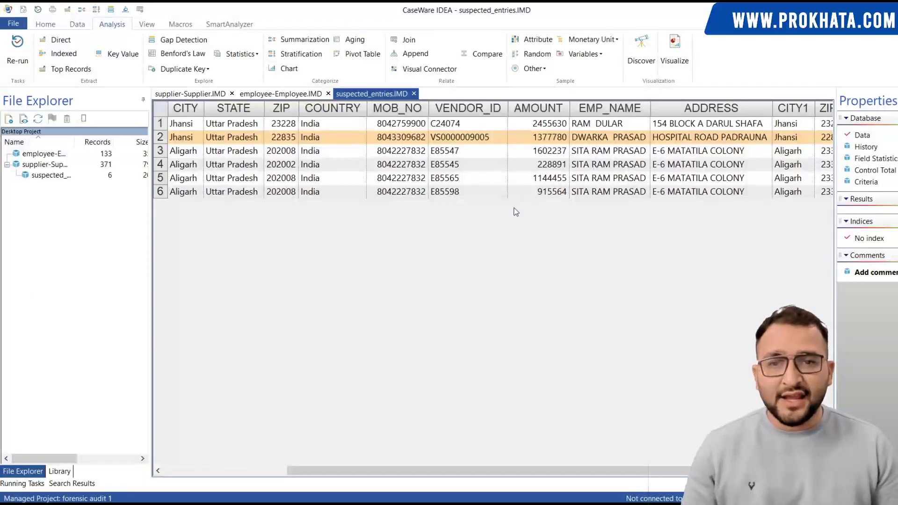
{"action": "left_click_drag", "start_coordinate": [557, 127], "coordinate": [559, 196]}
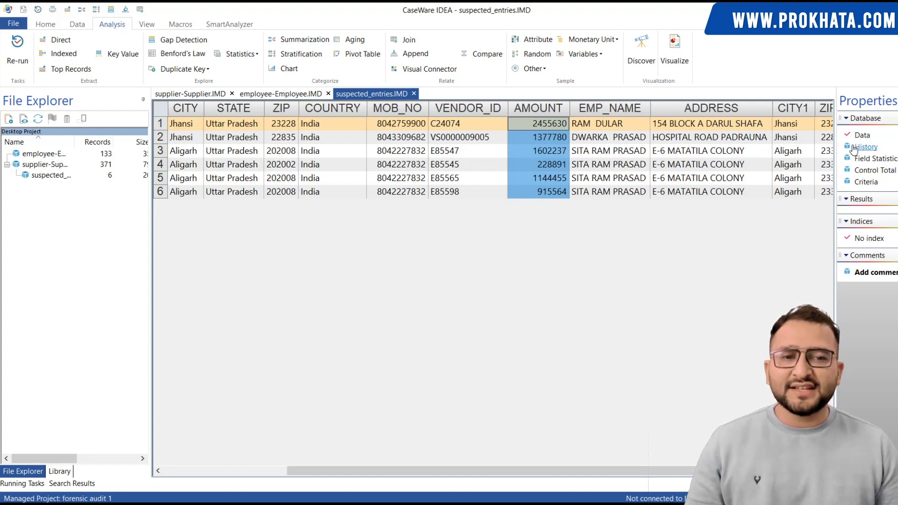
Open the suspected_entries History and expand the Visual Connector and supplier-Supplier.IMD entries
{"action": "left_click", "coordinate": [865, 146]}
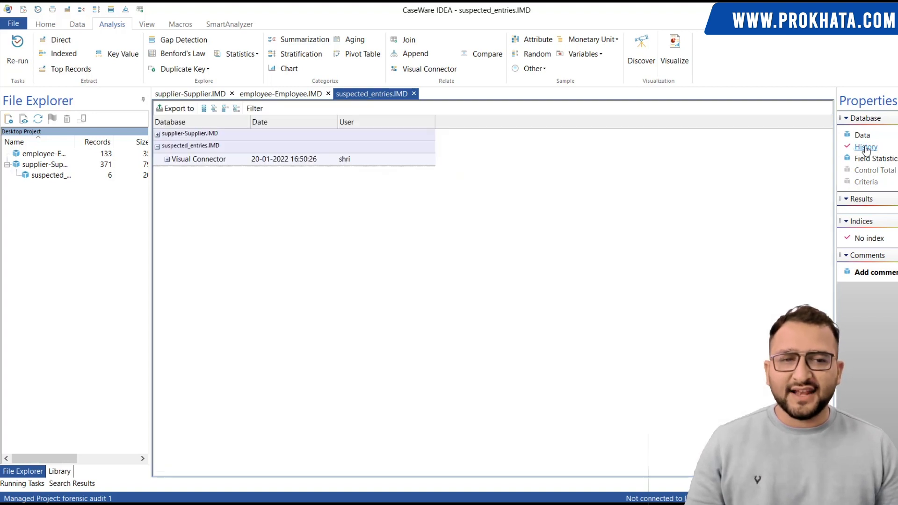
{"action": "left_click", "coordinate": [167, 160]}
{"action": "left_click", "coordinate": [158, 147]}
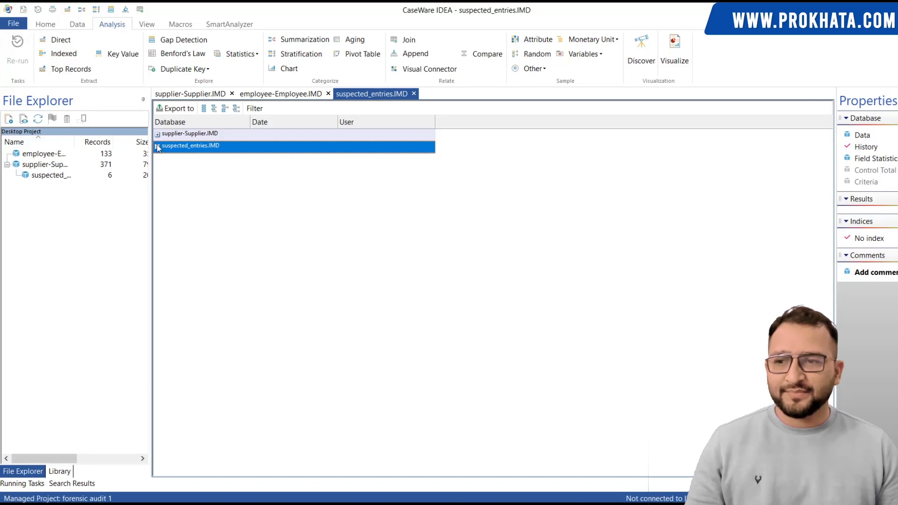
{"action": "left_click", "coordinate": [158, 146]}
{"action": "left_click", "coordinate": [158, 134]}
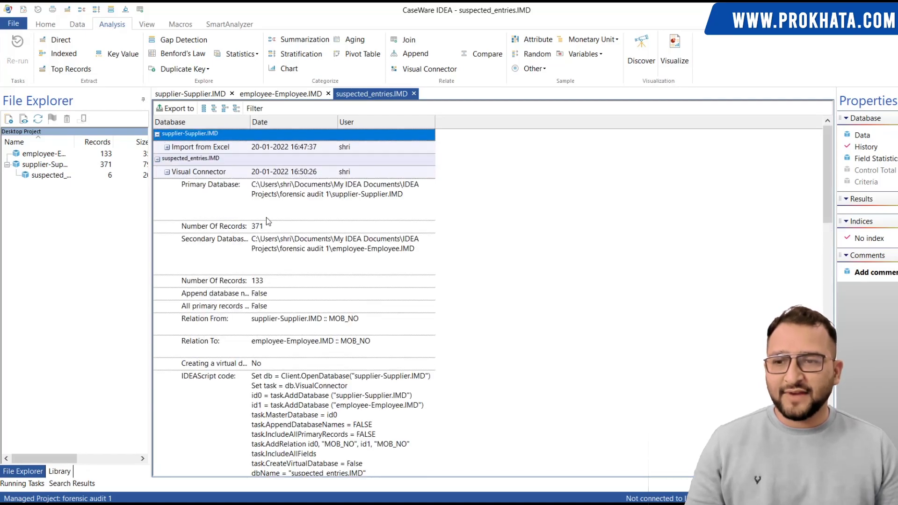
Show the supplier Import from Excel entry's IDEAScript details and scroll through them
{"action": "left_click", "coordinate": [167, 147]}
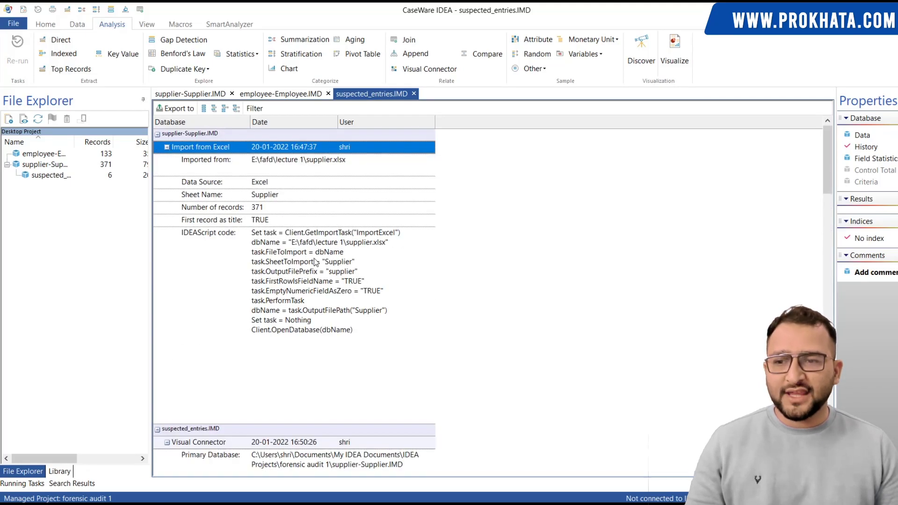
{"action": "scroll", "coordinate": [258, 304], "scroll_direction": "down", "scroll_amount": 2}
{"action": "scroll", "coordinate": [258, 304], "scroll_direction": "down", "scroll_amount": 8}
{"action": "scroll", "coordinate": [210, 225], "scroll_direction": "up", "scroll_amount": 1}
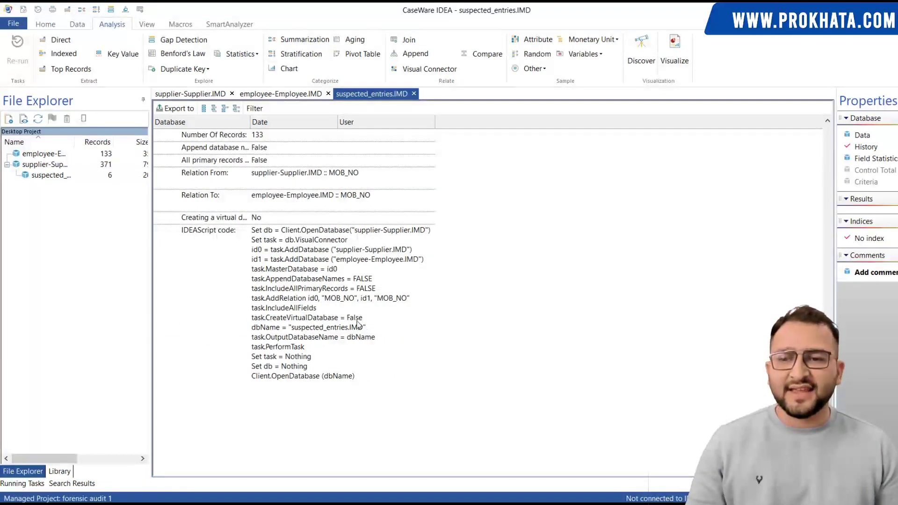
{"action": "scroll", "coordinate": [292, 358], "scroll_direction": "up", "scroll_amount": 8}
{"action": "scroll", "coordinate": [282, 230], "scroll_direction": "up", "scroll_amount": 1}
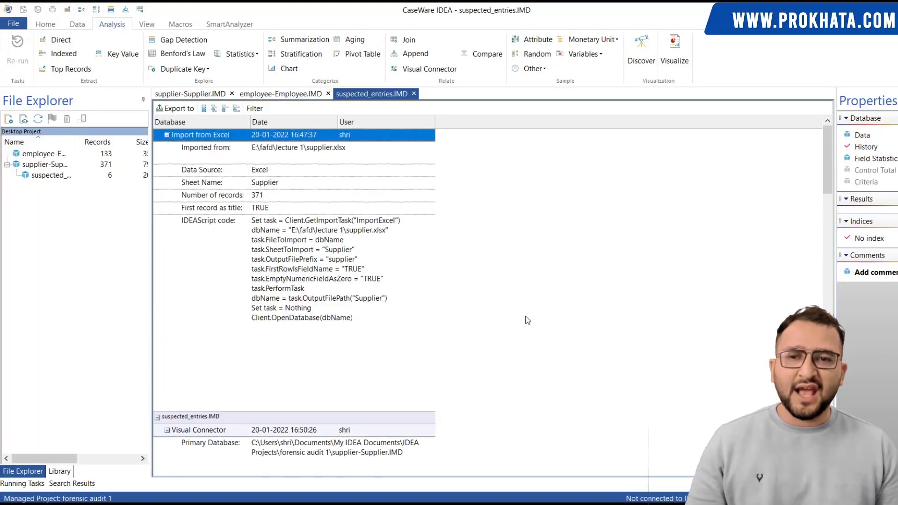
{"action": "scroll", "coordinate": [515, 300], "scroll_direction": "up", "scroll_amount": 1}
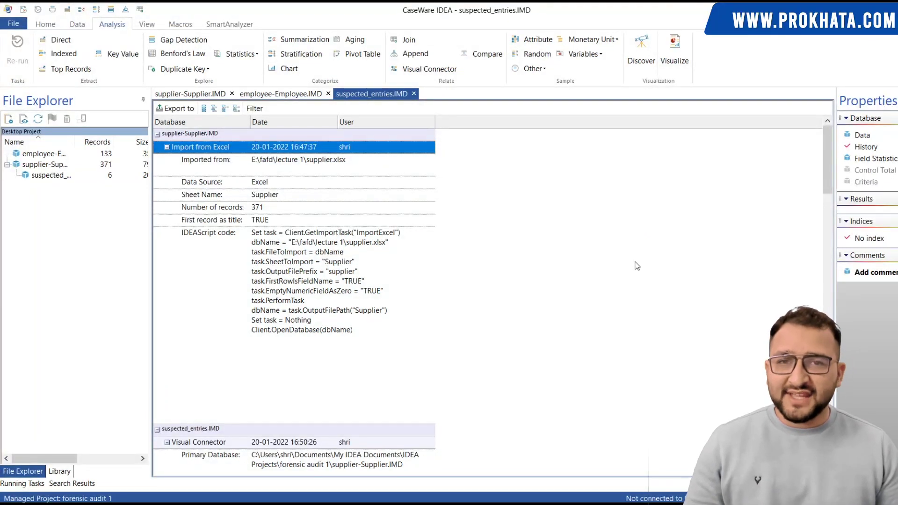
{"action": "key", "text": "alt+Tab"}
{"action": "key", "text": "alt+Tab"}
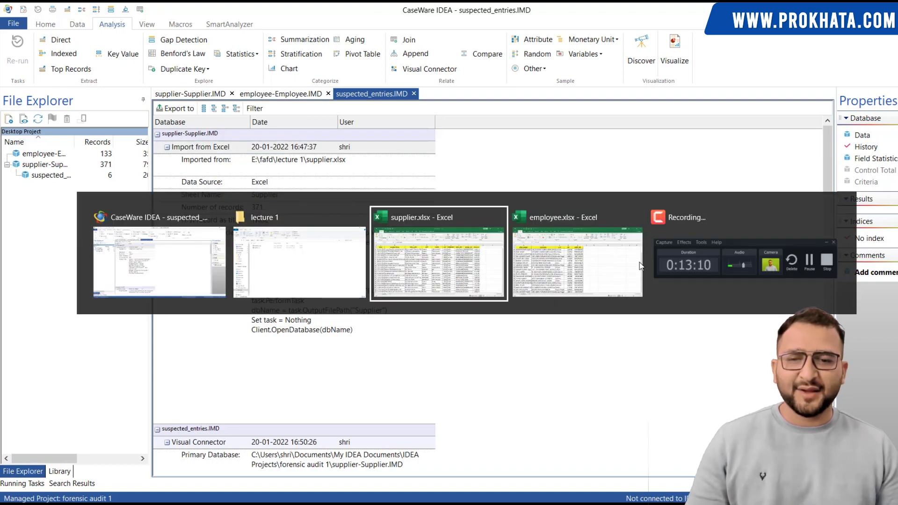
In supplier.xlsx, enter the heading 'Suspected Employee names' in cell K1 after Amount
{"action": "left_click", "coordinate": [497, 260]}
{"action": "left_click", "coordinate": [653, 234]}
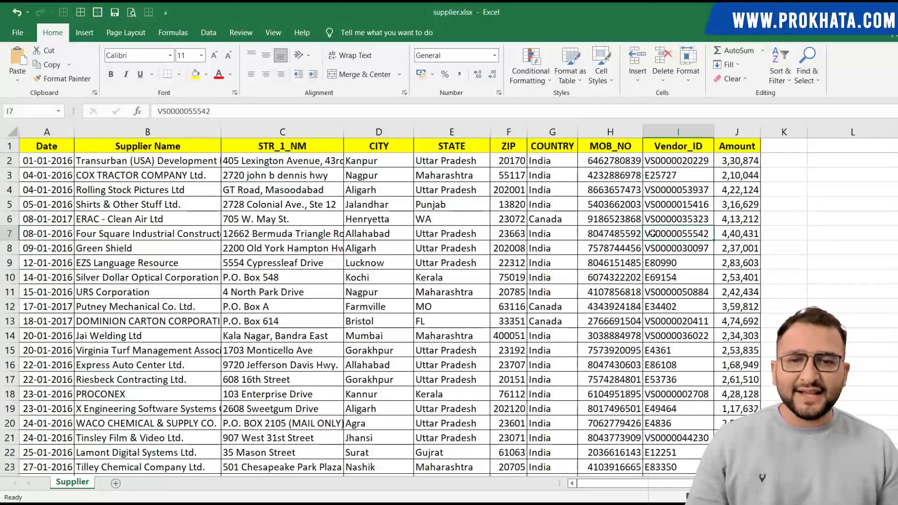
{"action": "left_click", "coordinate": [608, 146]}
{"action": "left_click", "coordinate": [618, 161]}
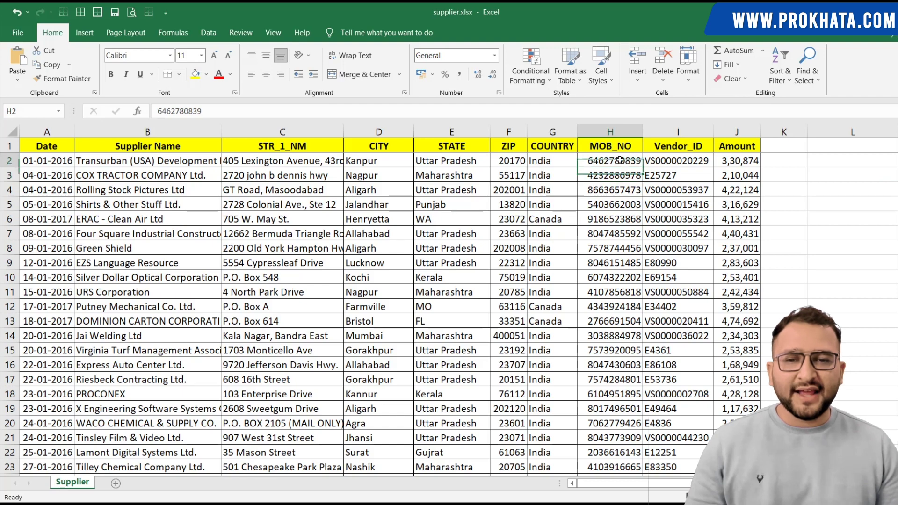
{"action": "left_click", "coordinate": [776, 161]}
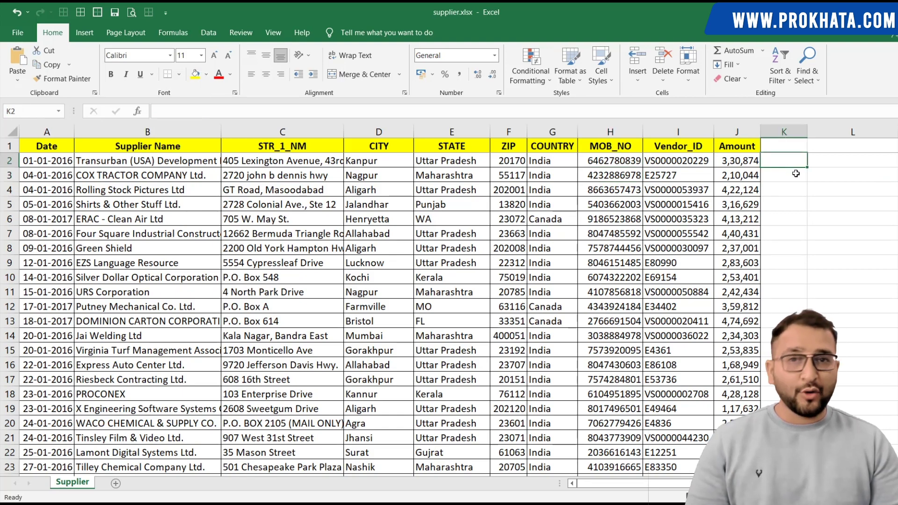
{"action": "left_click", "coordinate": [803, 143]}
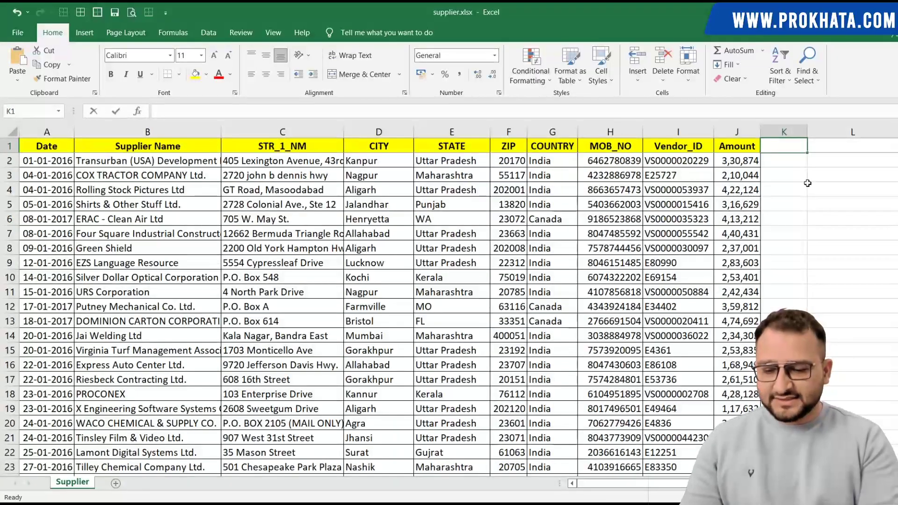
{"action": "type", "text": "Suspected Employee names"}
{"action": "key", "text": "Return"}
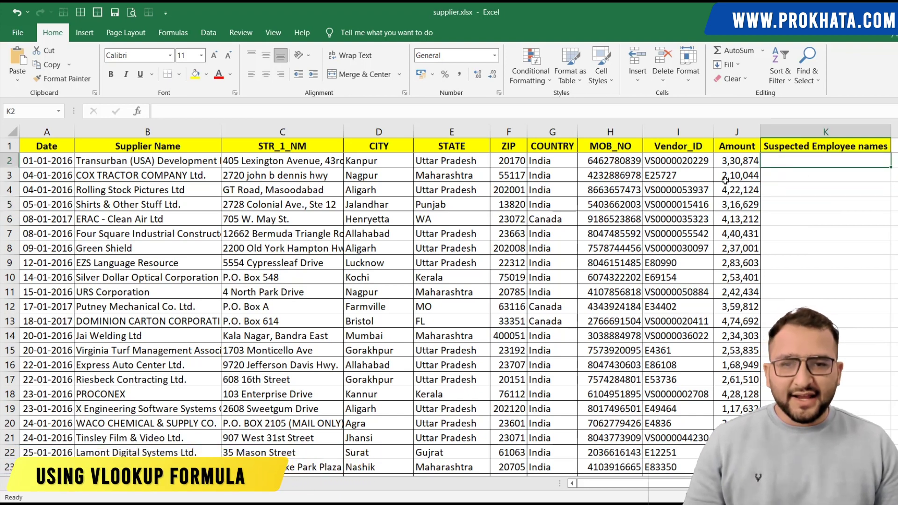
{"action": "left_click", "coordinate": [612, 163]}
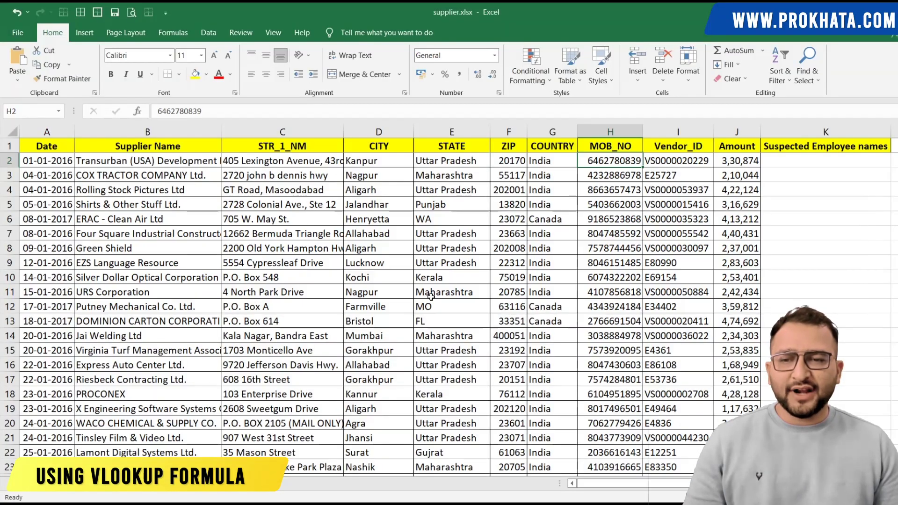
{"action": "key", "text": "alt+Tab"}
{"action": "key", "text": "alt+Tab"}
{"action": "key", "text": "alt+Tab"}
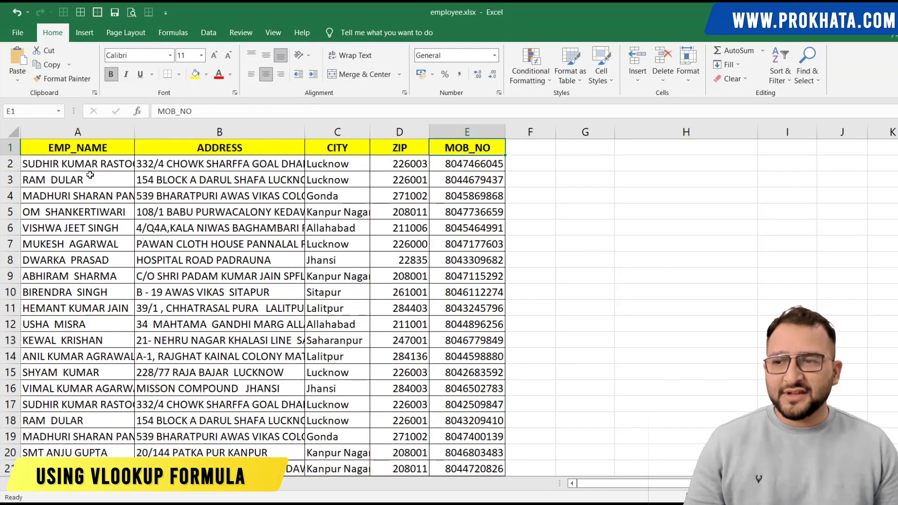
Look over the employee name and MOB_NO columns in employee.xlsx
{"action": "left_click_drag", "start_coordinate": [69, 165], "coordinate": [70, 324]}
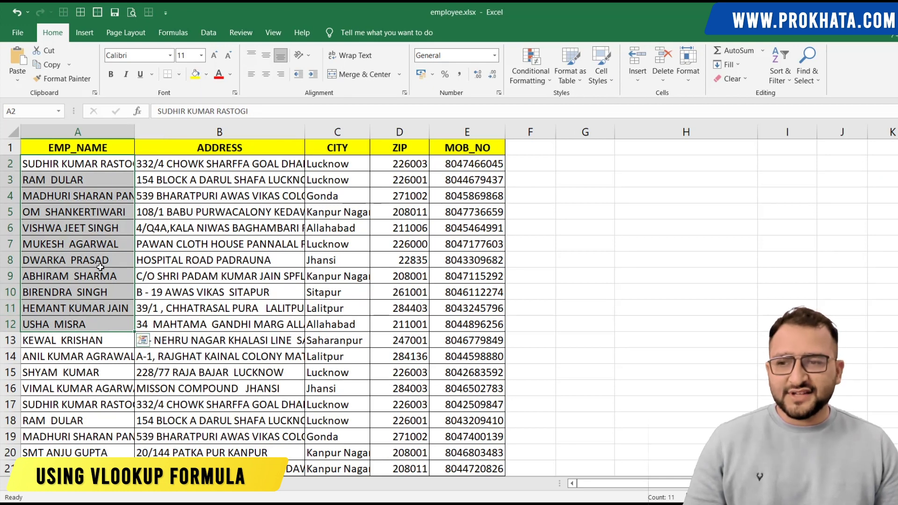
{"action": "left_click_drag", "start_coordinate": [462, 161], "coordinate": [467, 438]}
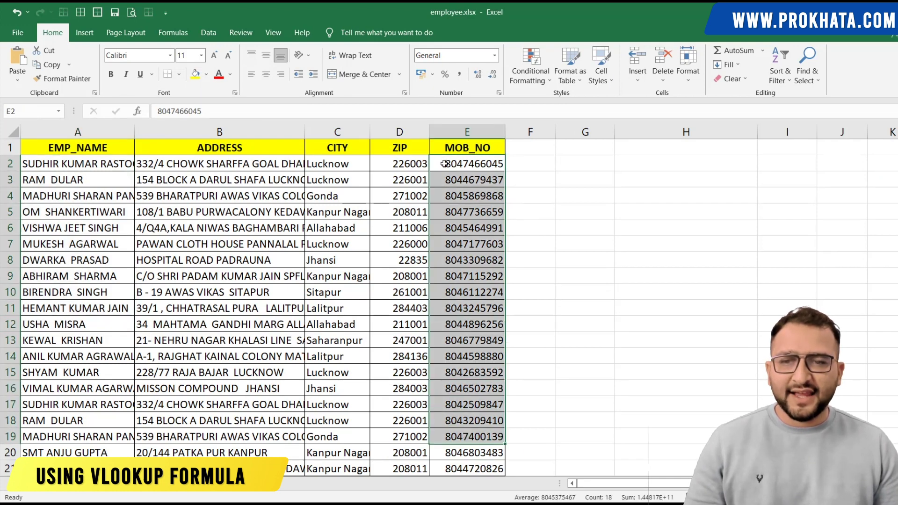
{"action": "left_click", "coordinate": [35, 165]}
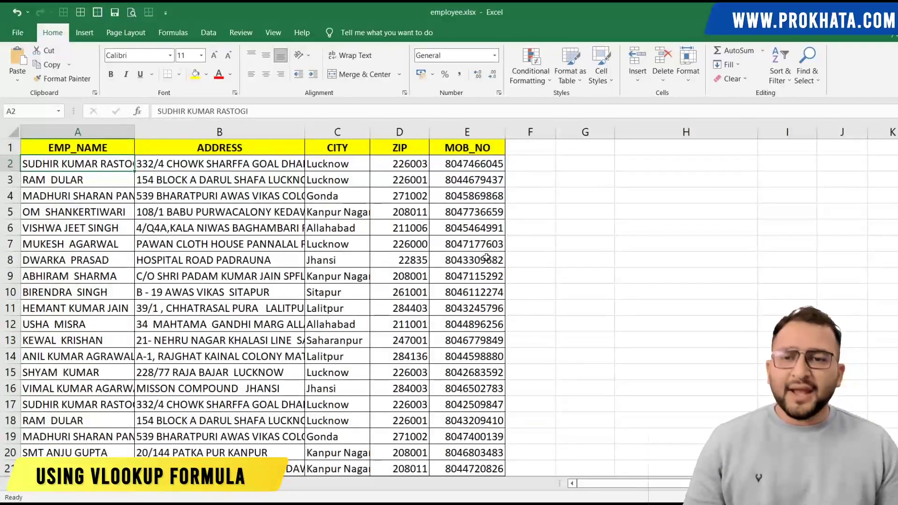
{"action": "left_click", "coordinate": [464, 180]}
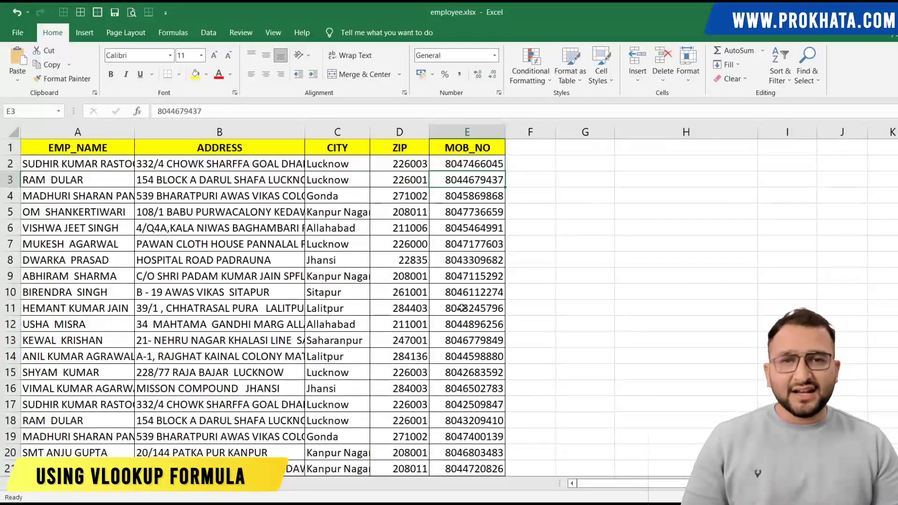
{"action": "left_click", "coordinate": [468, 148]}
{"action": "key", "text": "ctrl+shift+Down"}
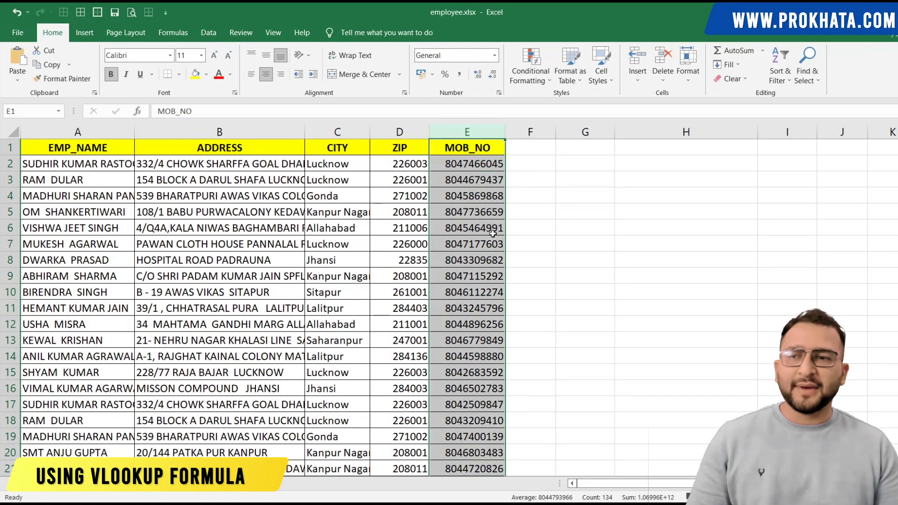
{"action": "left_click", "coordinate": [78, 132]}
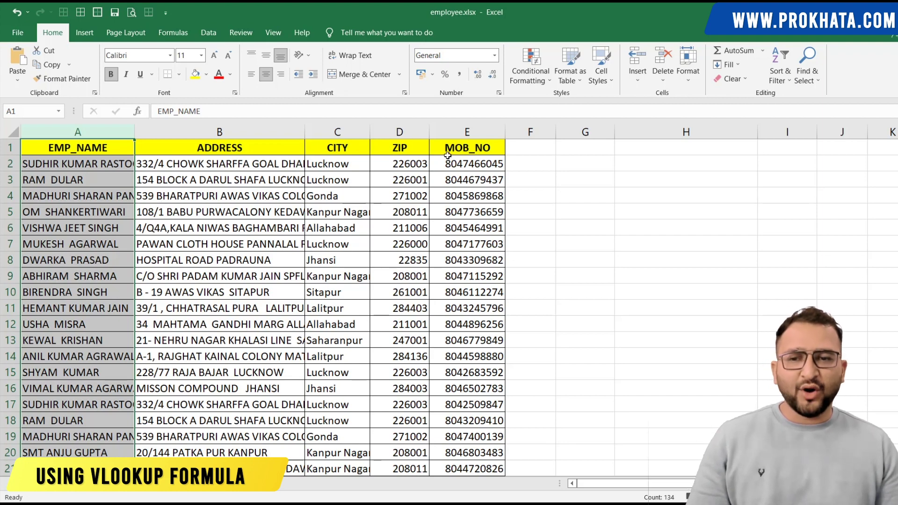
Move the MOB_NO column into column A, ahead of EMP_NAME
{"action": "left_click", "coordinate": [471, 134]}
{"action": "key", "text": "ctrl+c"}
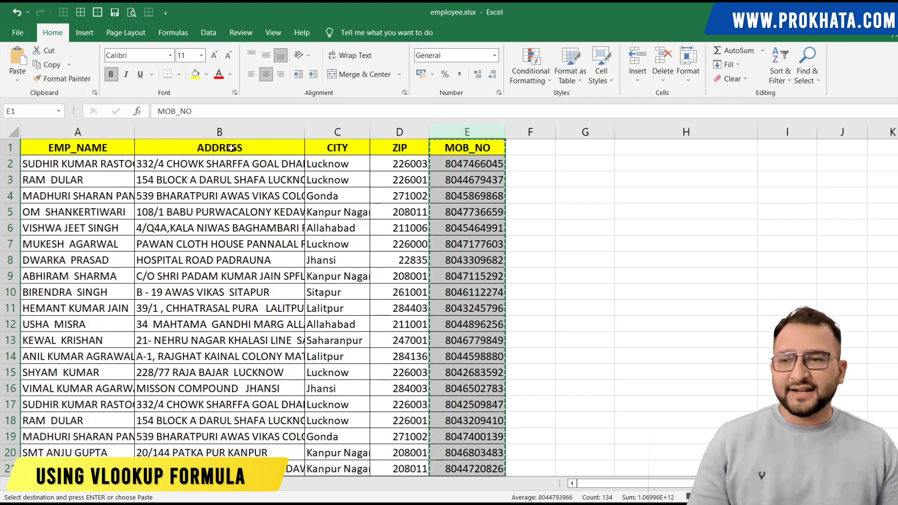
{"action": "left_click", "coordinate": [98, 136]}
{"action": "key", "text": "ctrl+shift+plus"}
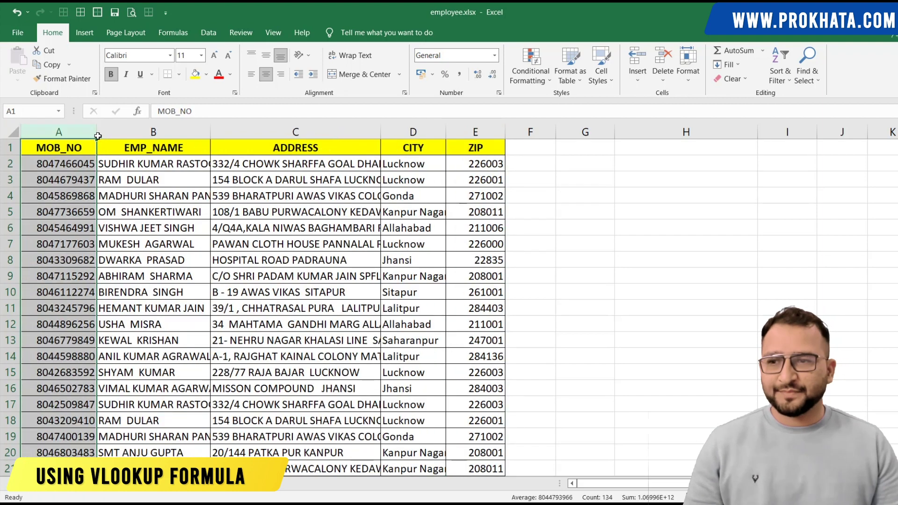
{"action": "key", "text": "Down"}
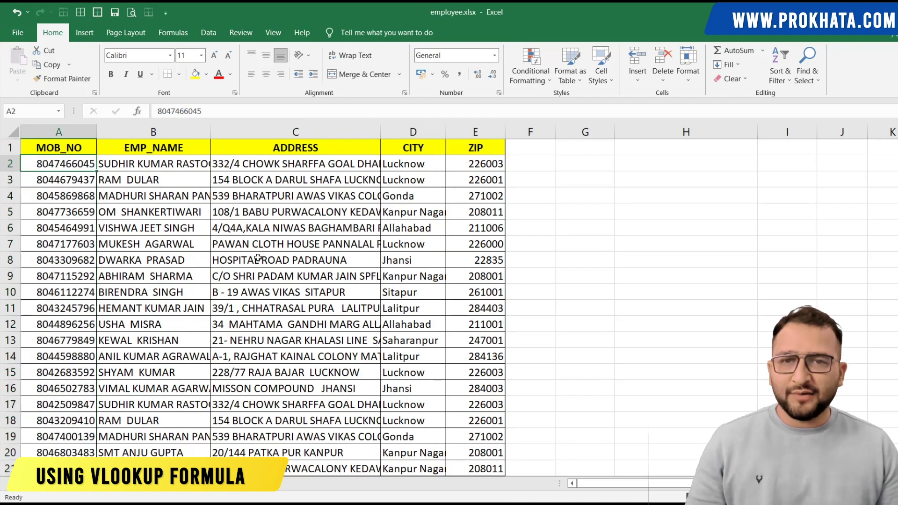
{"action": "key", "text": "alt+Tab"}
Start a VLOOKUP in K2 with the supplier's MOB_NO in H2 as the lookup value
{"action": "left_click", "coordinate": [772, 159]}
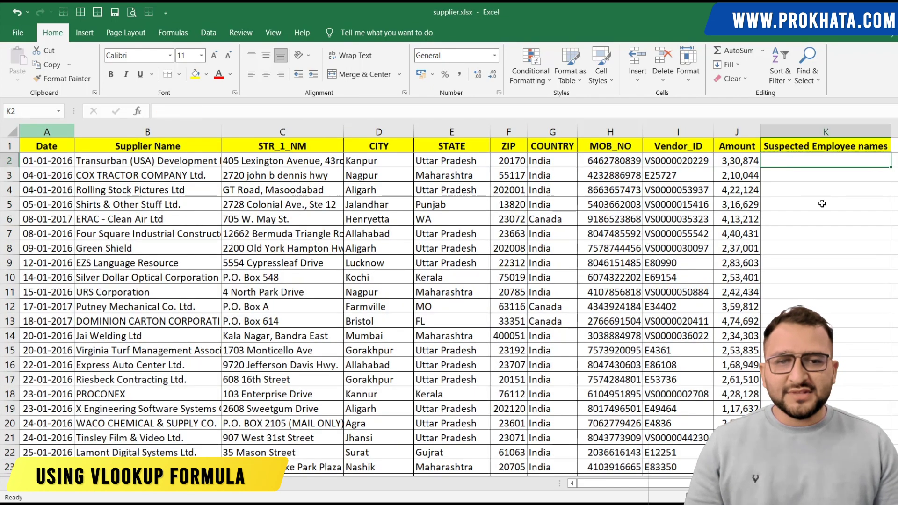
{"action": "type", "text": "=vl"}
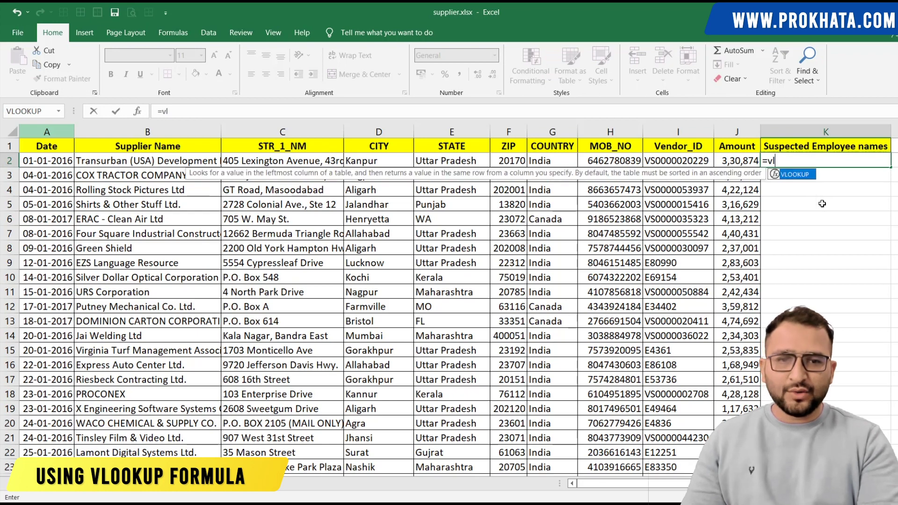
{"action": "key", "text": "Tab"}
{"action": "key", "text": "Left"}
{"action": "key", "text": "Left"}
{"action": "key", "text": "Left"}
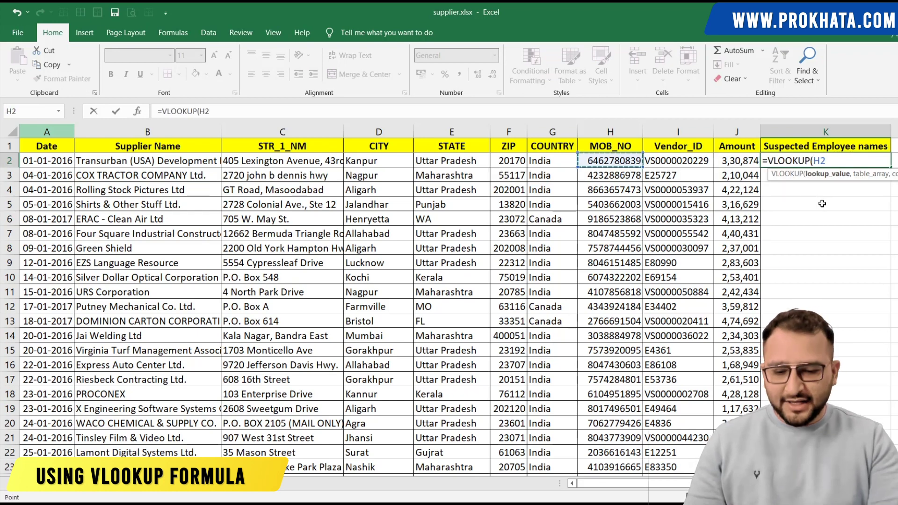
{"action": "type", "text": ","}
Complete the lookup against employee.xlsx $A$1:$E$134, returning column 2 with exact match (0)
{"action": "key", "text": "alt+Tab"}
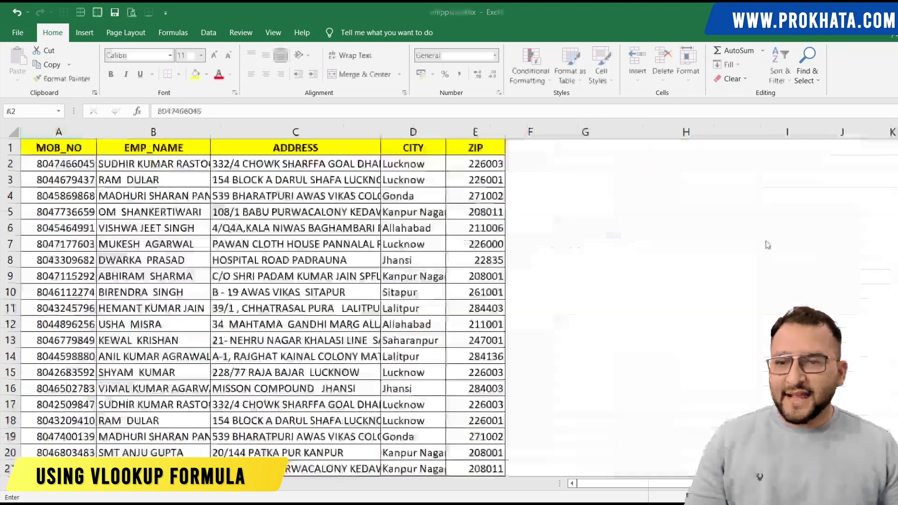
{"action": "left_click", "coordinate": [61, 152]}
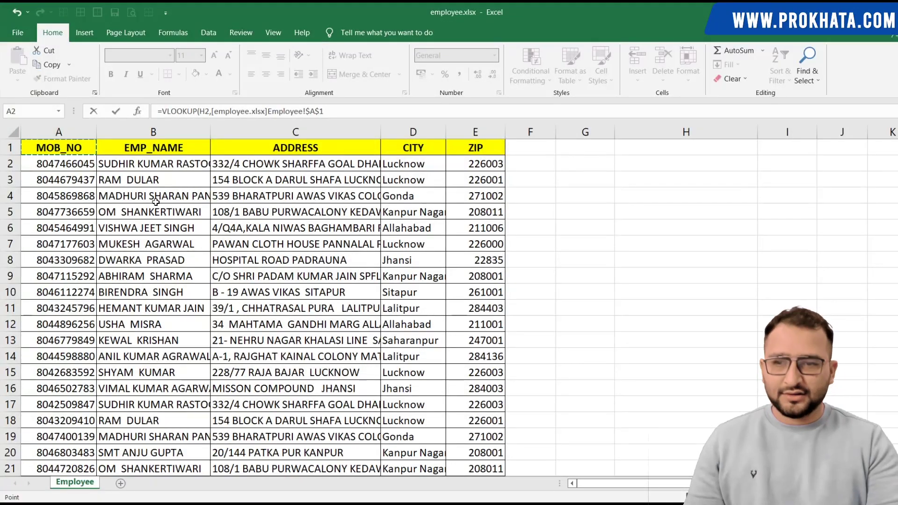
{"action": "key", "text": "ctrl+shift+End"}
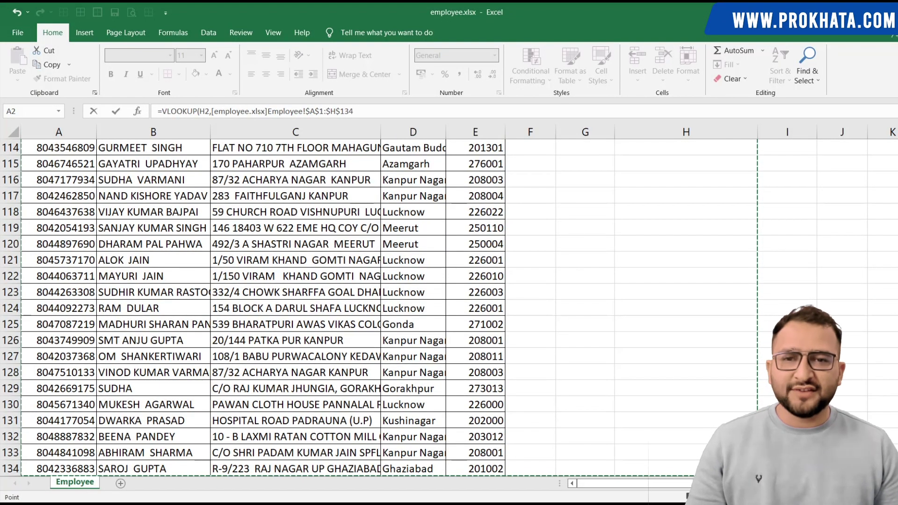
{"action": "left_click_drag", "start_coordinate": [755, 473], "coordinate": [505, 474]}
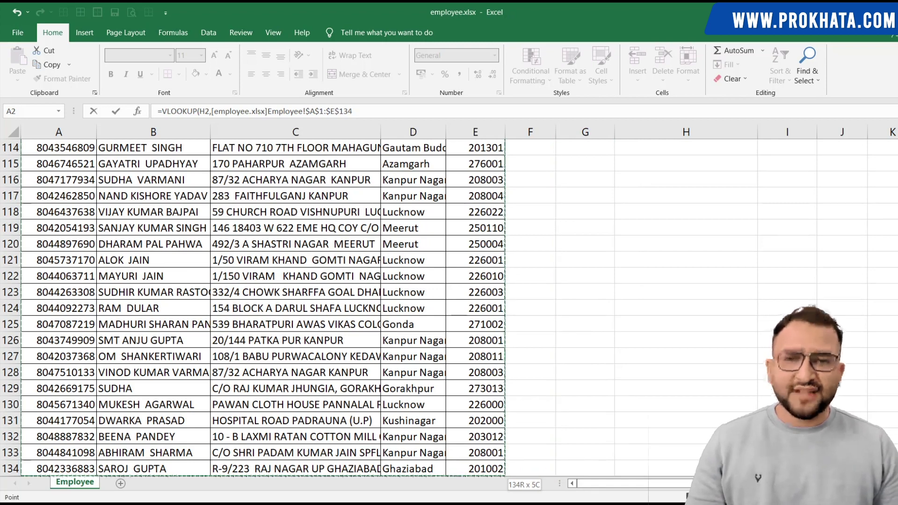
{"action": "key", "text": "F4"}
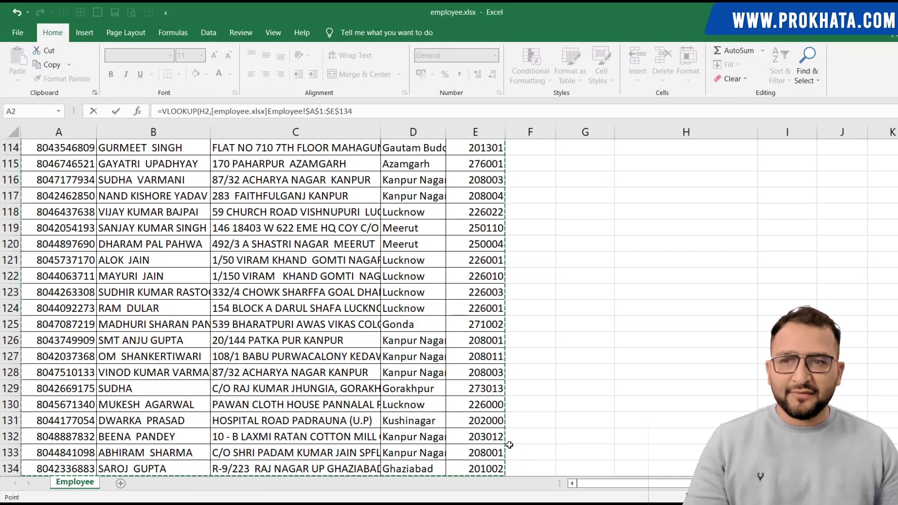
{"action": "type", "text": ","}
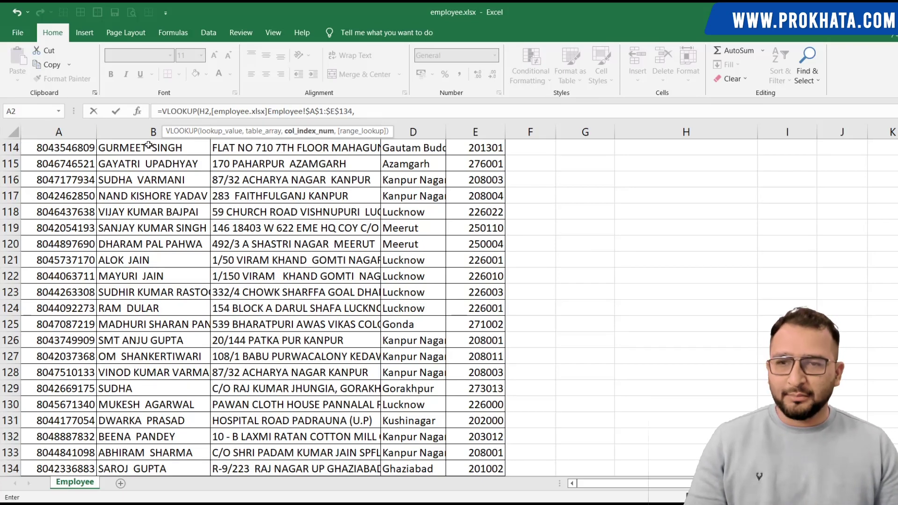
{"action": "type", "text": "2"}
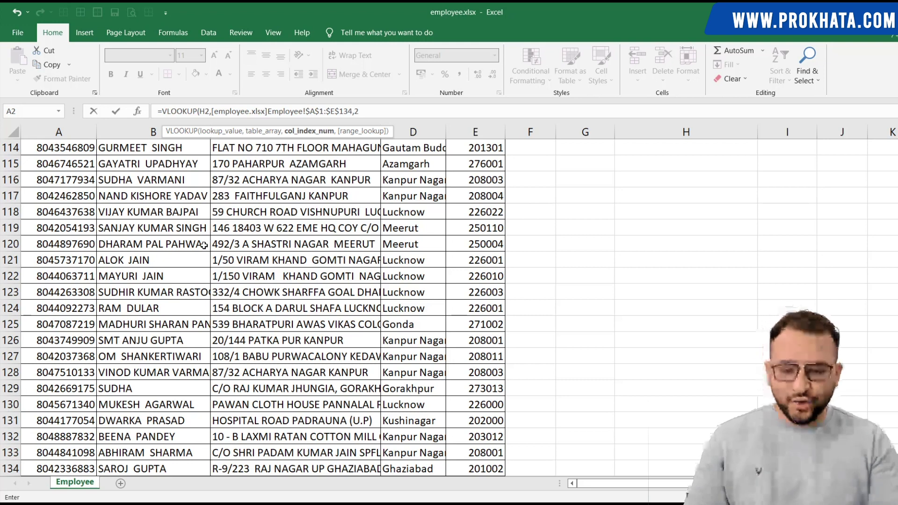
{"action": "type", "text": ","}
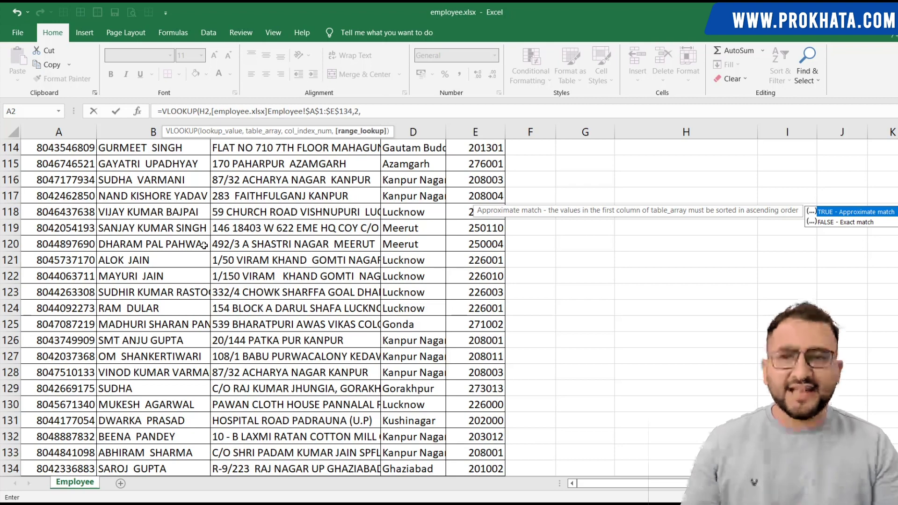
{"action": "type", "text": "0"}
{"action": "key", "text": "Return"}
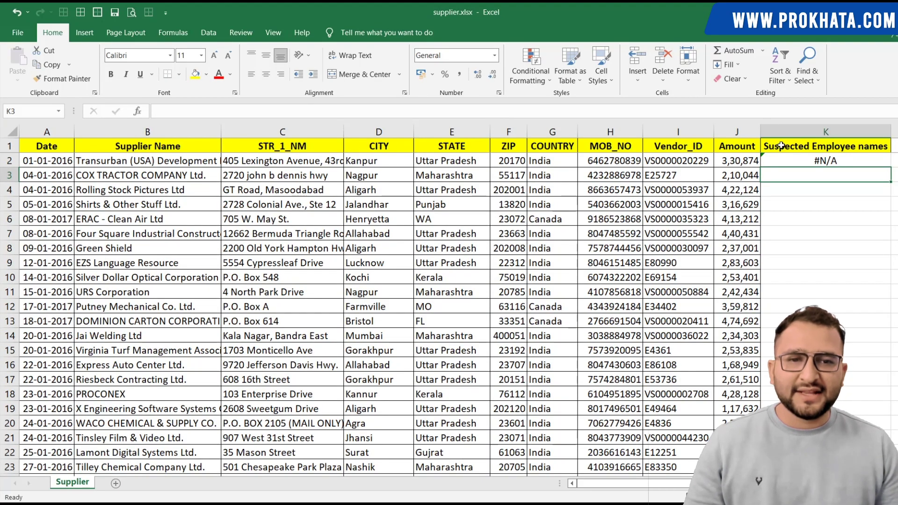
Fill the K2 lookup formula down every supplier row
{"action": "left_click", "coordinate": [804, 160]}
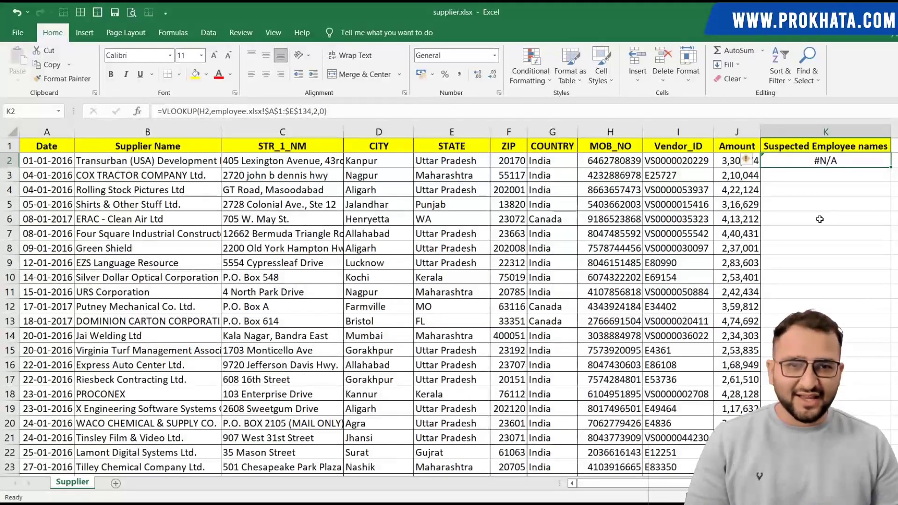
{"action": "double_click", "coordinate": [892, 168]}
{"action": "left_click", "coordinate": [810, 217]}
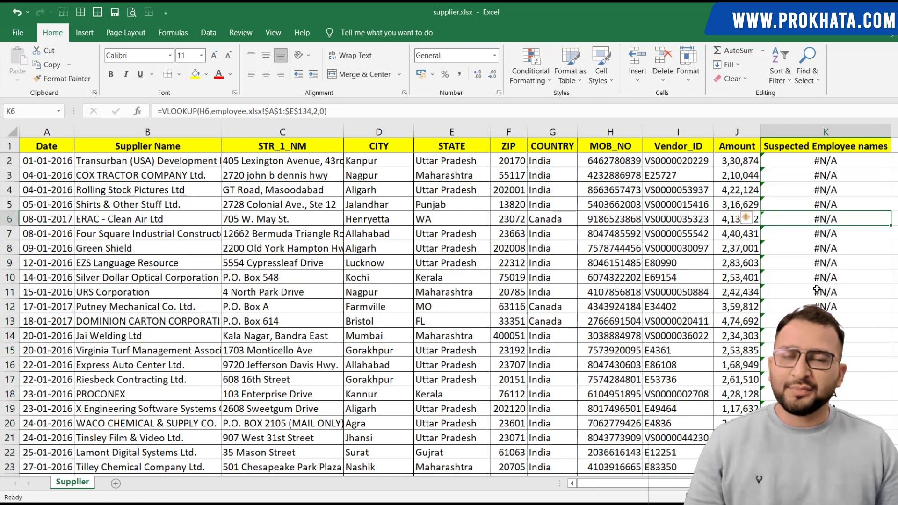
Filter Suspected Employee names to the three matched employees, leaving 6 of 371 records
{"action": "left_click", "coordinate": [792, 149]}
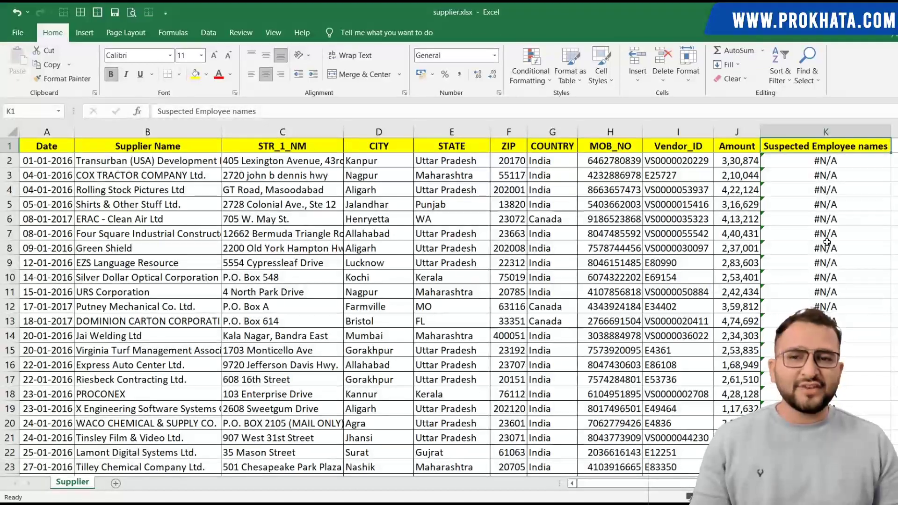
{"action": "key", "text": "alt"}
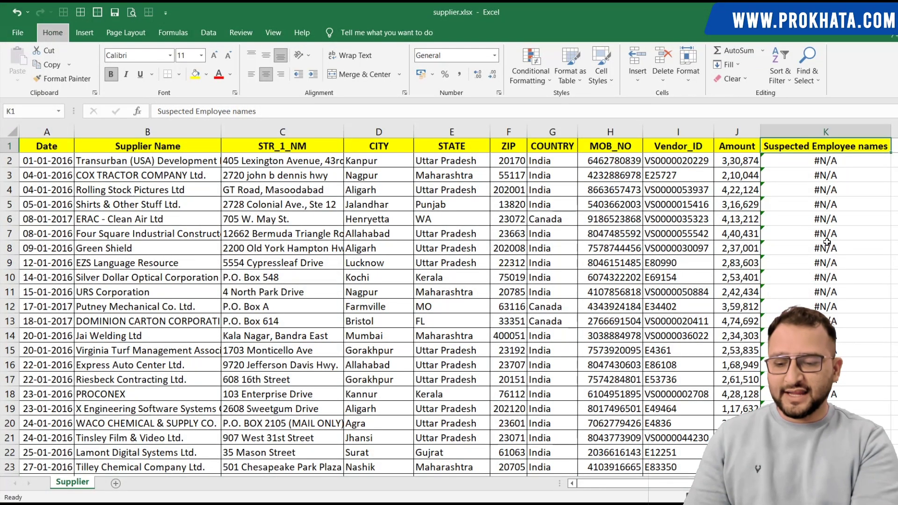
{"action": "key", "text": "d"}
{"action": "key", "text": "f"}
{"action": "key", "text": "f"}
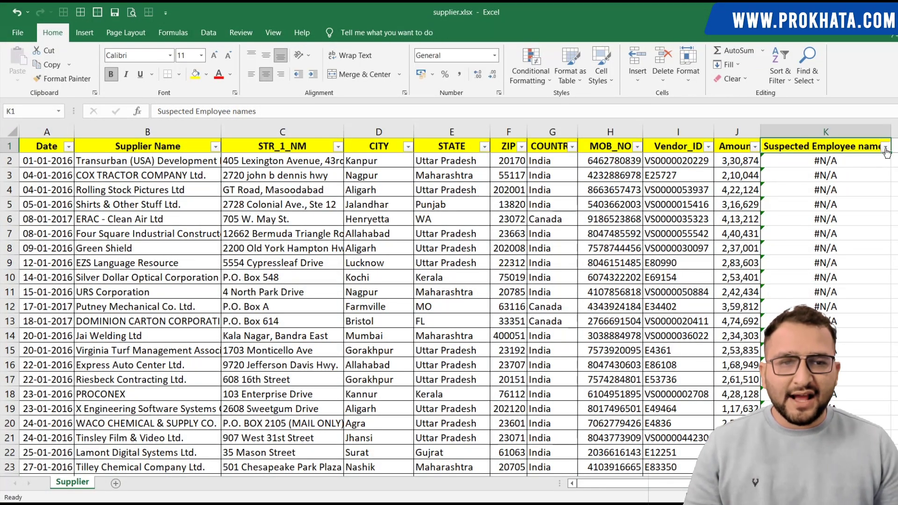
{"action": "left_click", "coordinate": [885, 148]}
{"action": "left_click", "coordinate": [761, 281]}
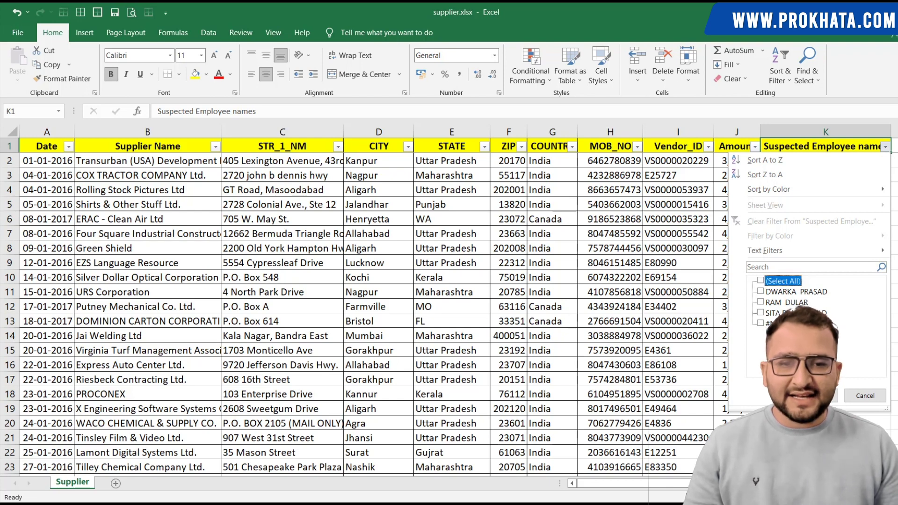
{"action": "left_click", "coordinate": [776, 291]}
{"action": "left_click", "coordinate": [776, 302]}
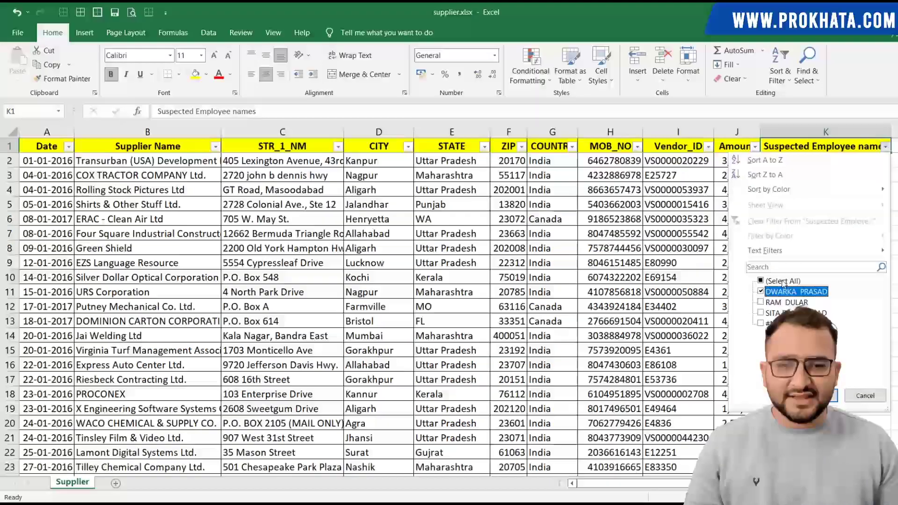
{"action": "left_click", "coordinate": [772, 313]}
{"action": "left_click", "coordinate": [818, 395]}
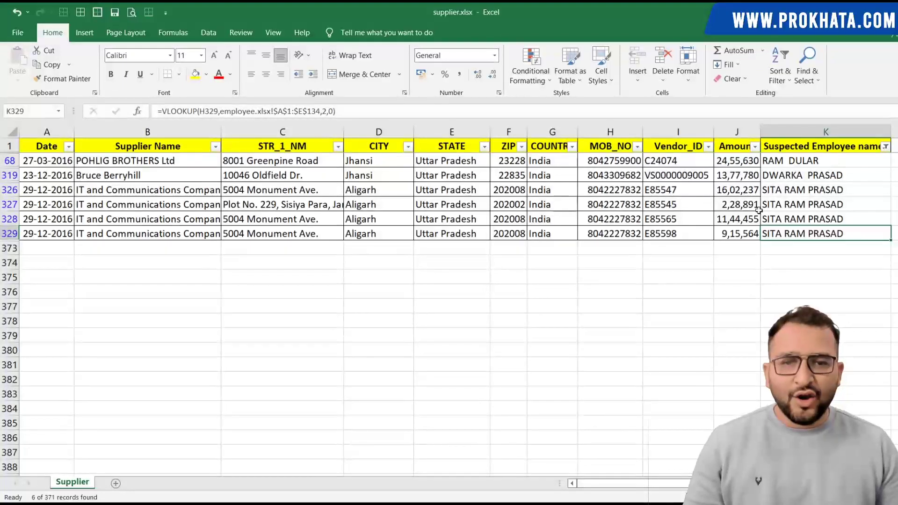
Select the six filtered Amount cells to confirm they total 77,24,557
{"action": "left_click", "coordinate": [728, 161]}
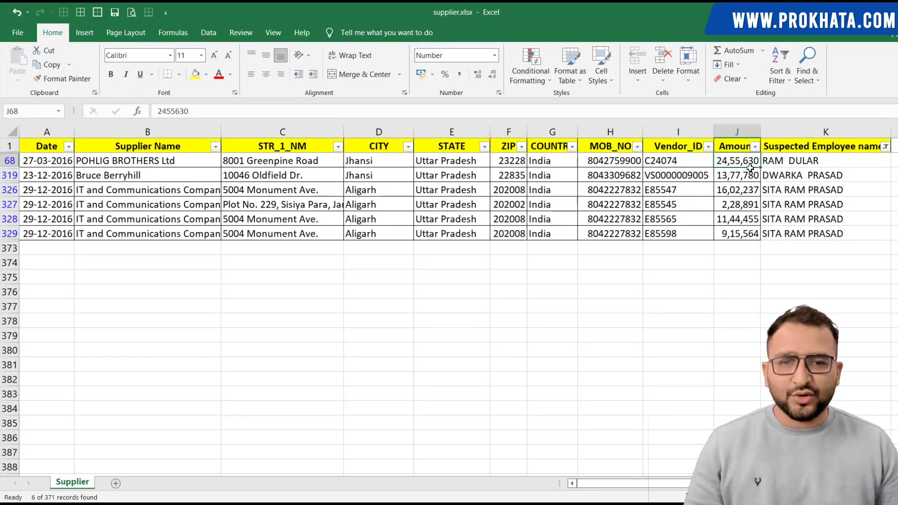
{"action": "left_click_drag", "start_coordinate": [750, 168], "coordinate": [748, 234]}
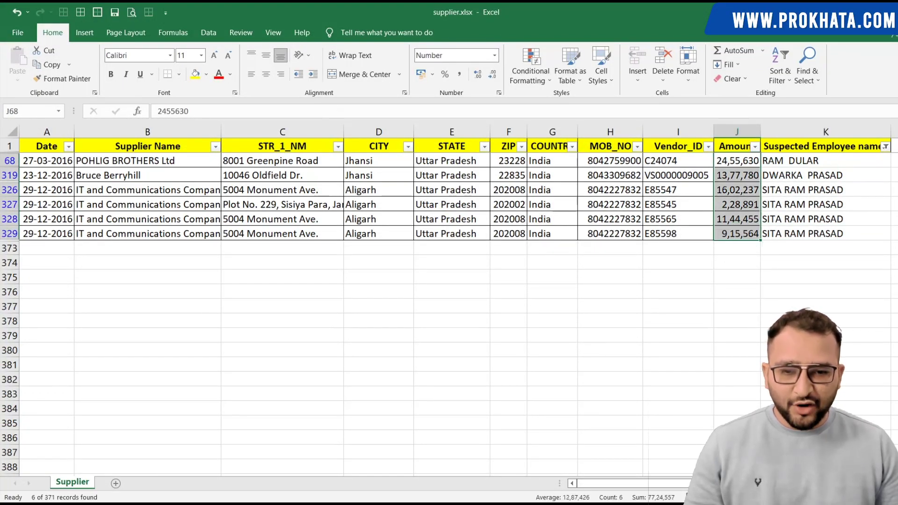